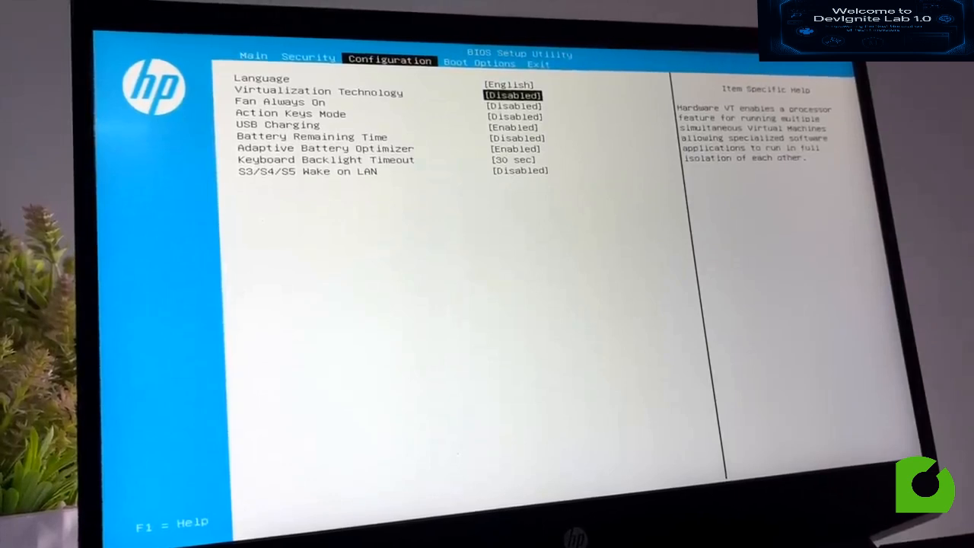
- Set Virtualization Technology to Enabled in the HP BIOS Setup Utility
key(Return)
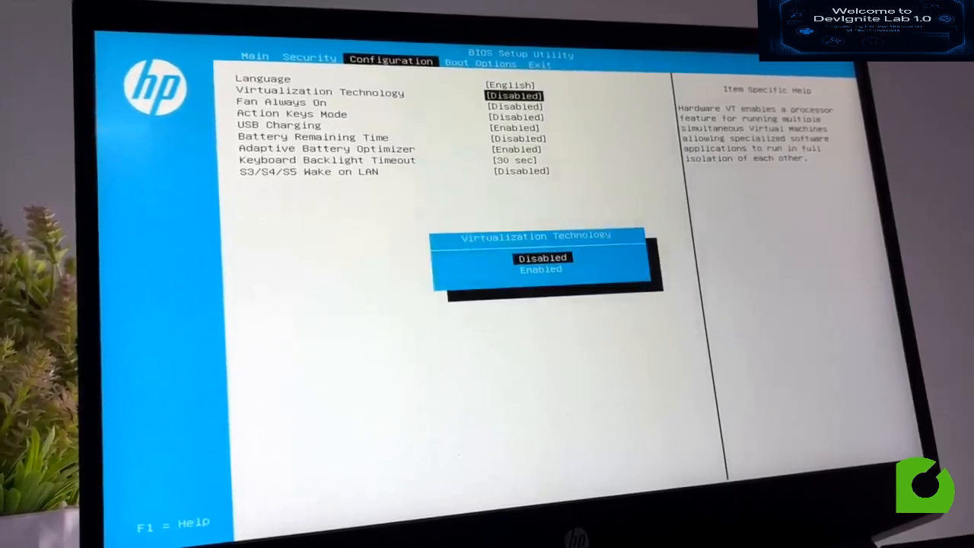
key(Down)
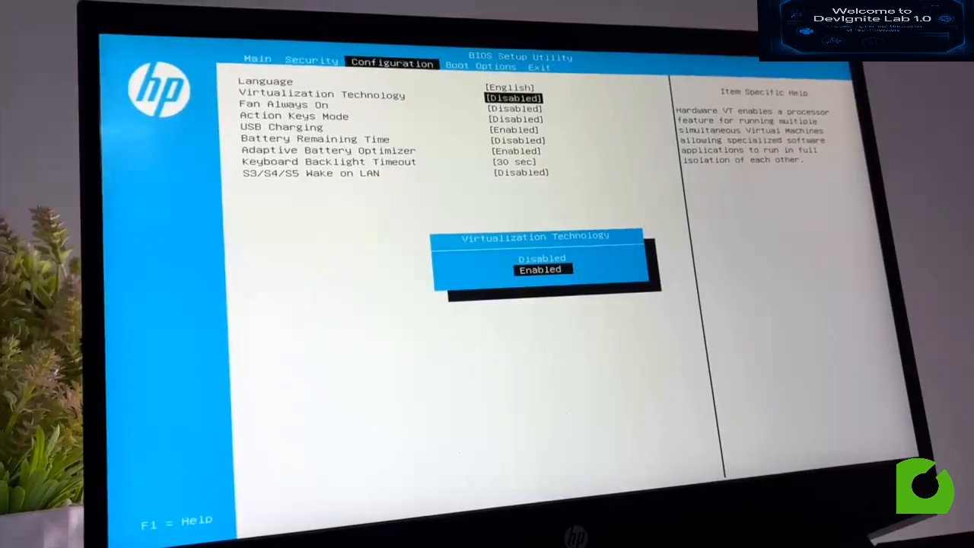
key(Return)
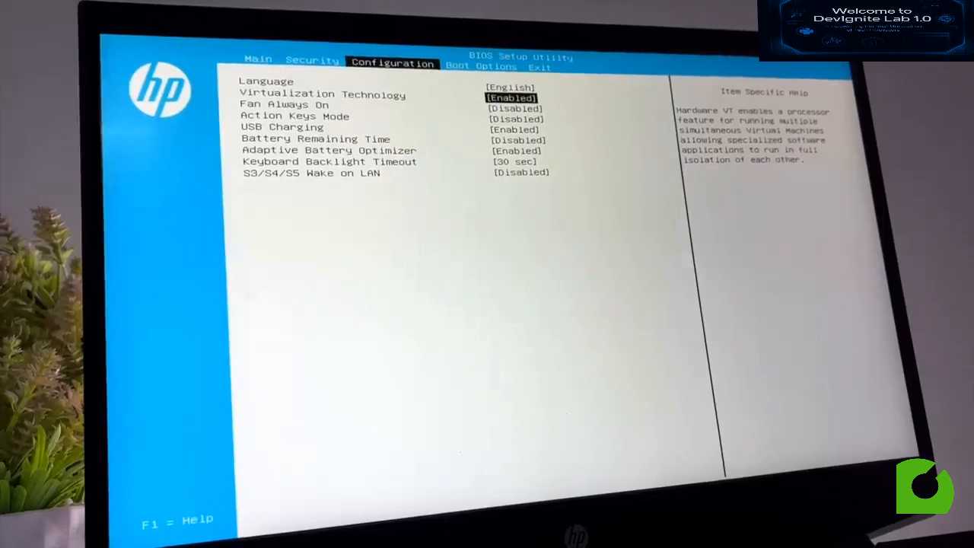
- Save the BIOS changes, exit to Windows, and return to the VirtualBox.org browser
key(Right)
key(Right)
key(Return)
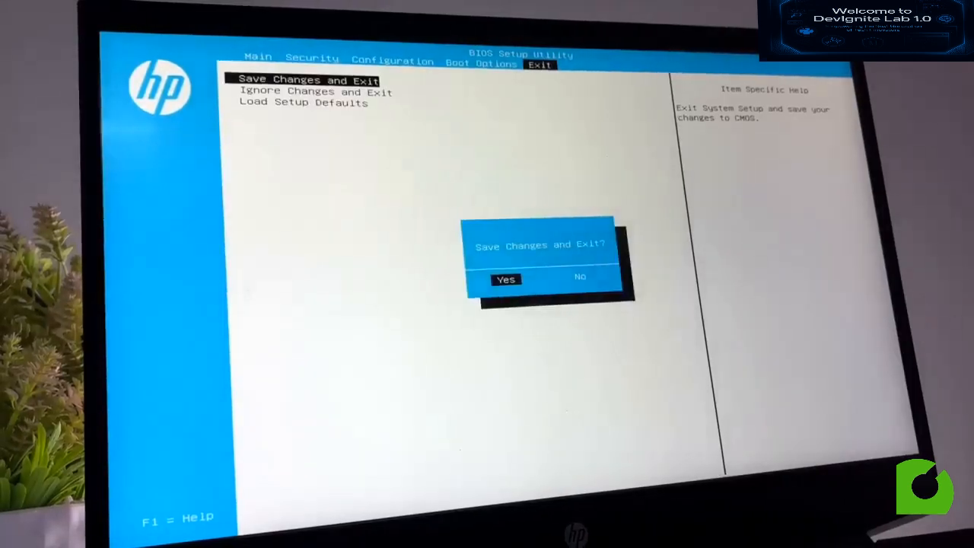
key(Return)
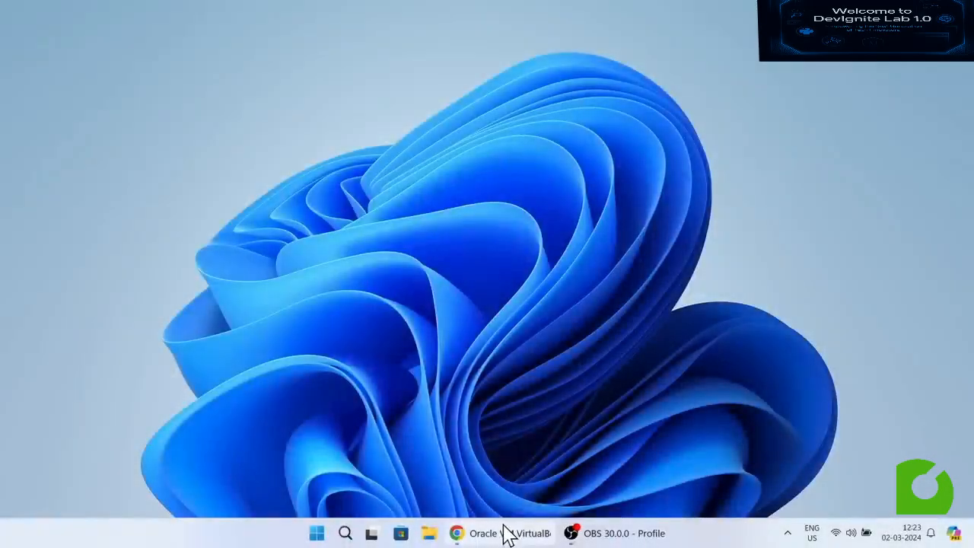
click(505, 531)
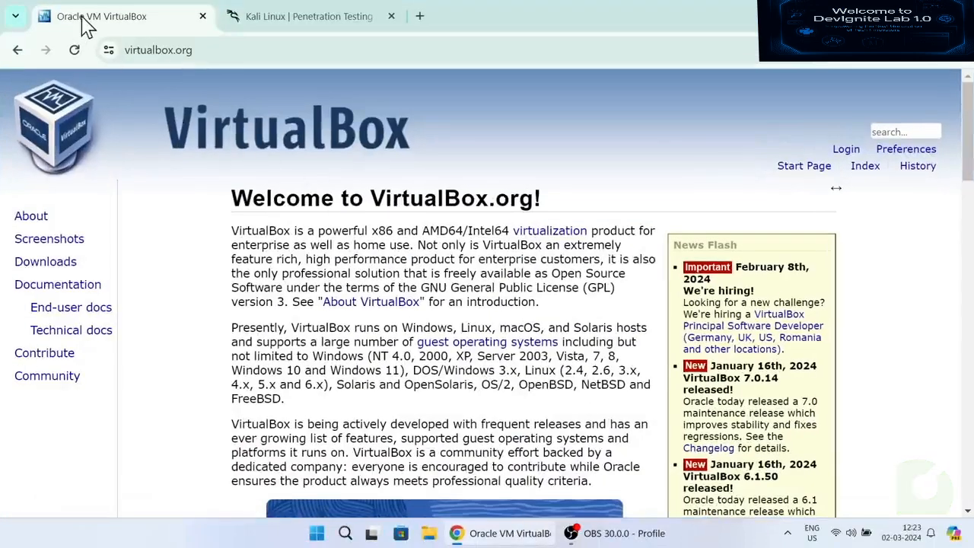
- Open the VirtualBox 7.0.14 download page from the Download VirtualBox 7.0 banner
scroll(440, 361, down, 3)
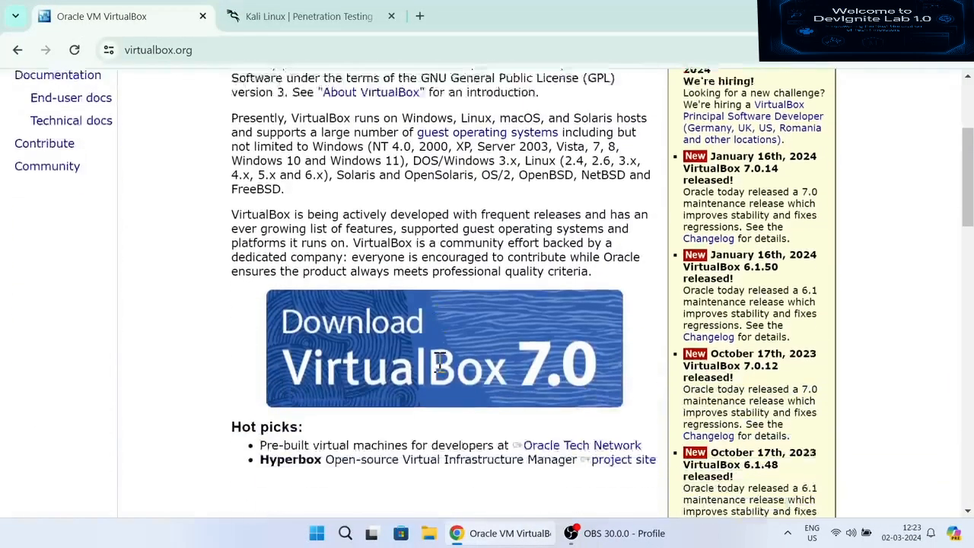
click(317, 303)
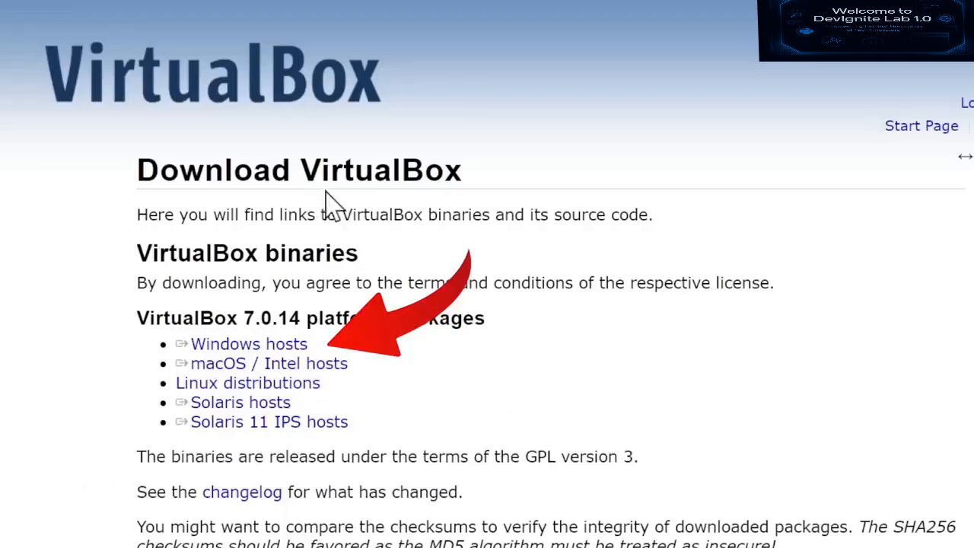
triple_click(366, 200)
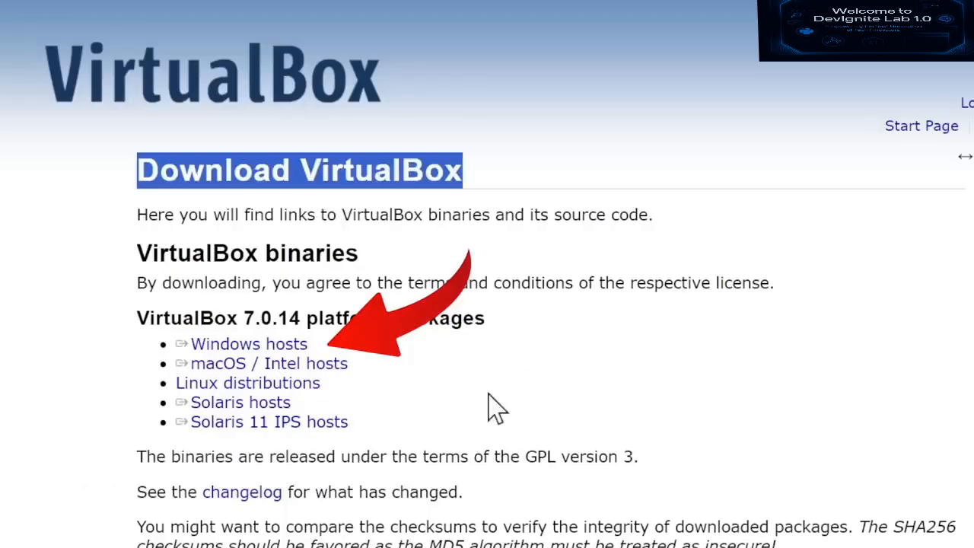
double_click(258, 318)
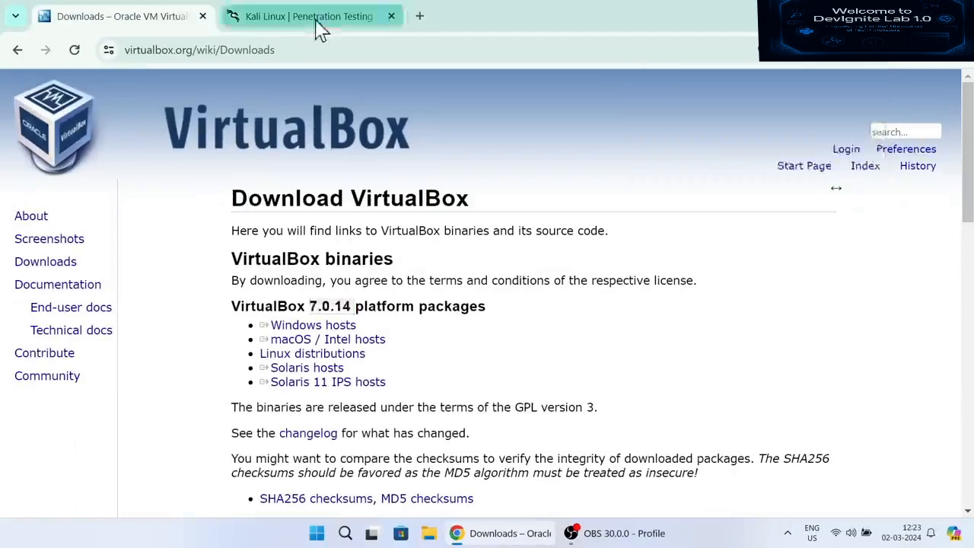
key(ctrl+Tab)
- Download the 64-bit Kali Linux 2024.1 Installer image from the Get Kali page
click(549, 427)
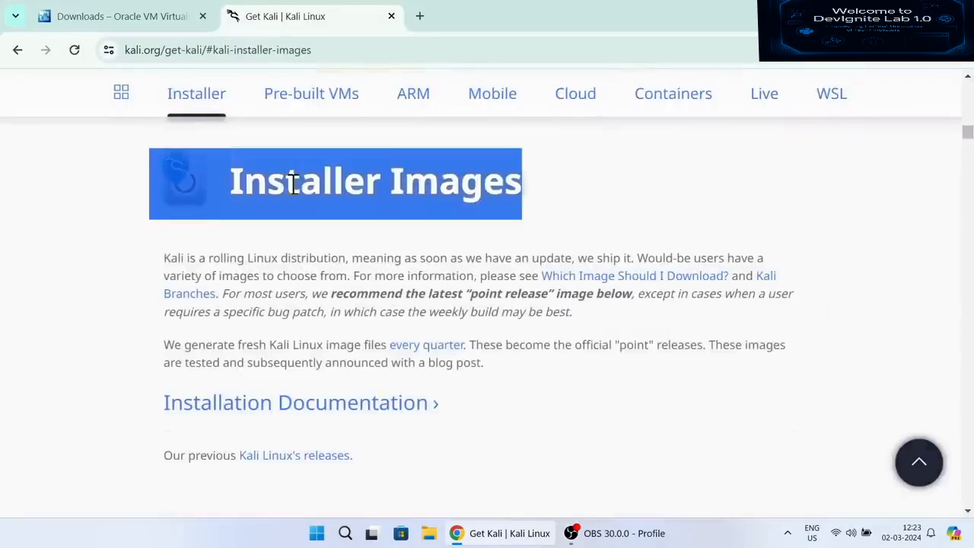
scroll(602, 315, down, 5)
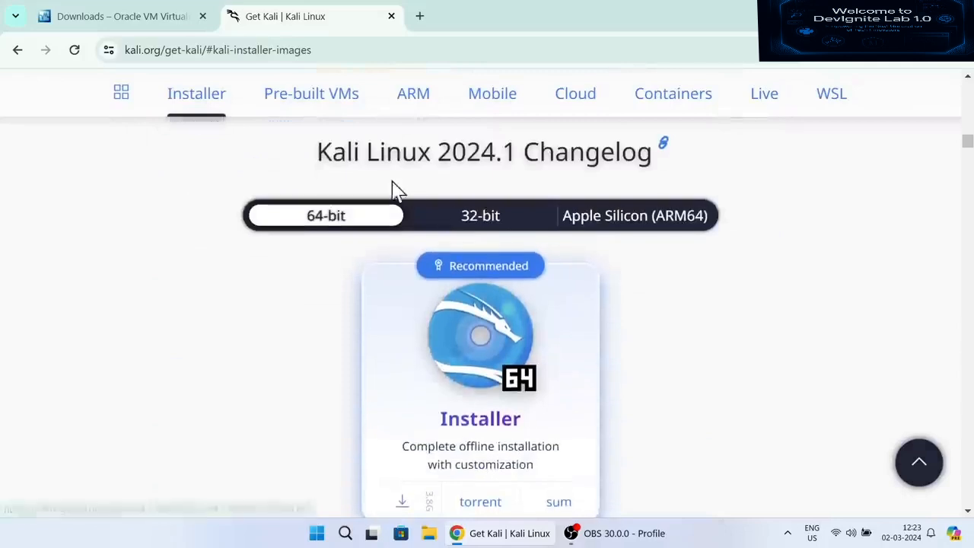
scroll(453, 206, down, 1)
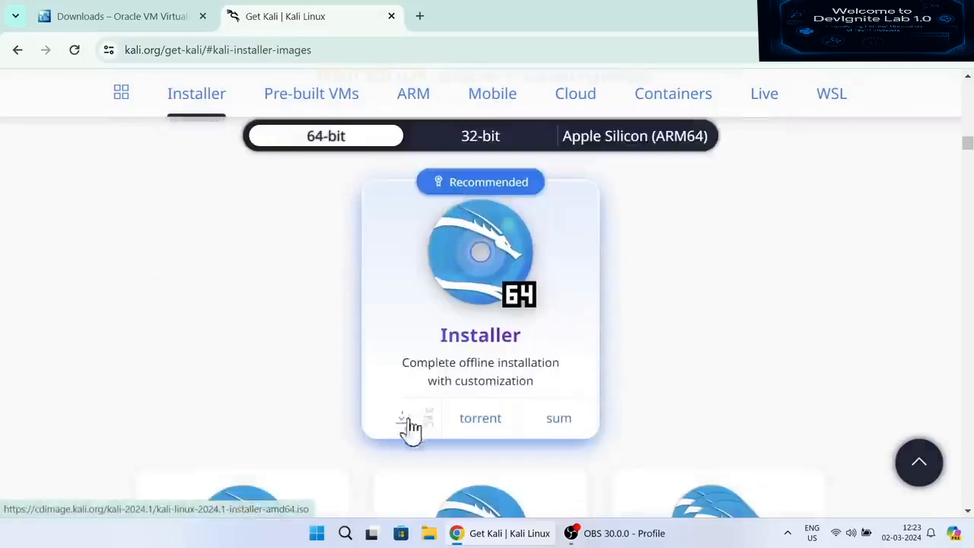
scroll(404, 431, down, 3)
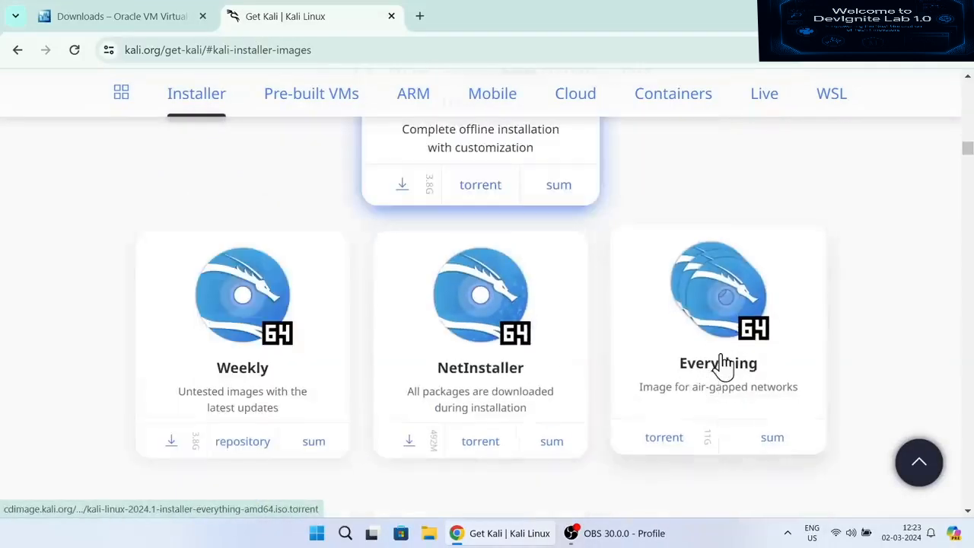
scroll(742, 358, up, 3)
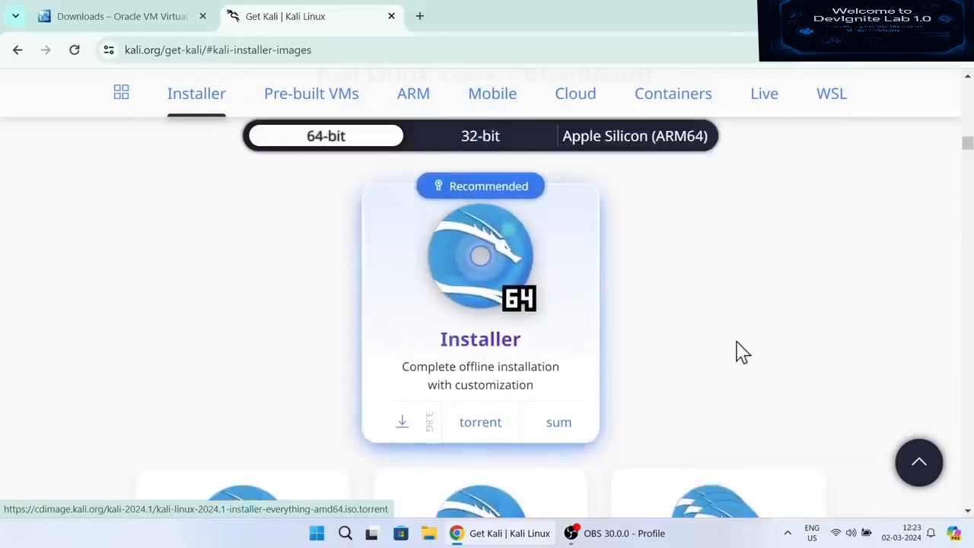
click(404, 422)
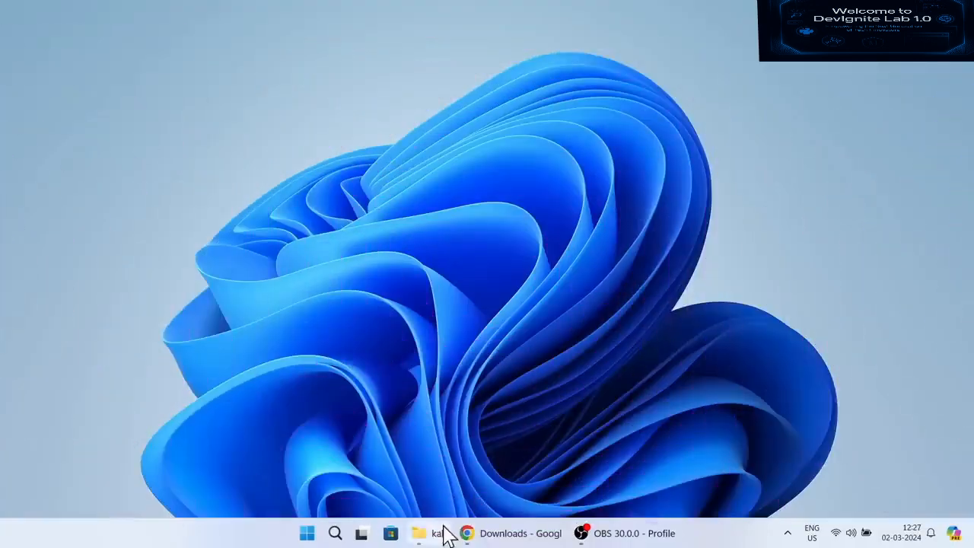
click(427, 533)
- In the kali folder, launch VirtualBox-7.0.14-161095-Win.exe
click(619, 251)
drag(655, 361, 307, 187)
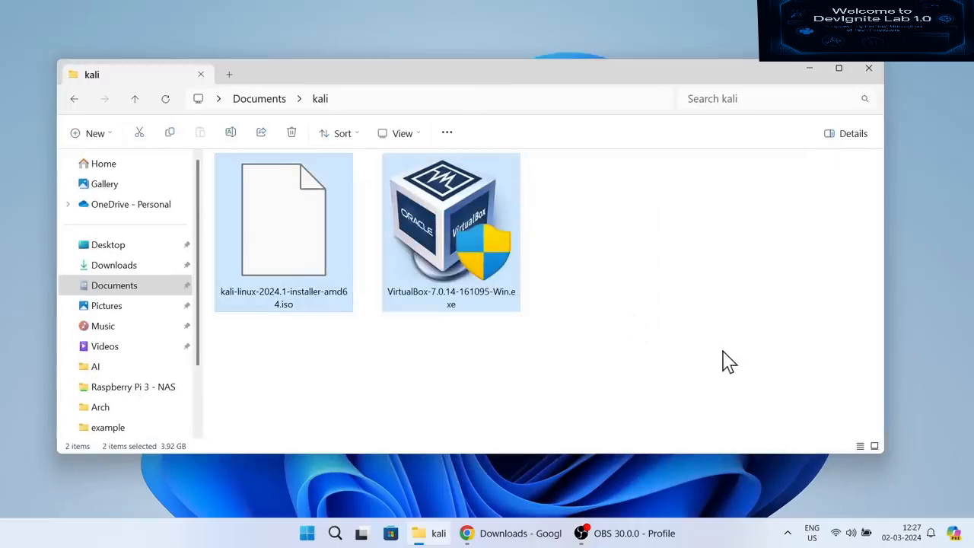
click(701, 358)
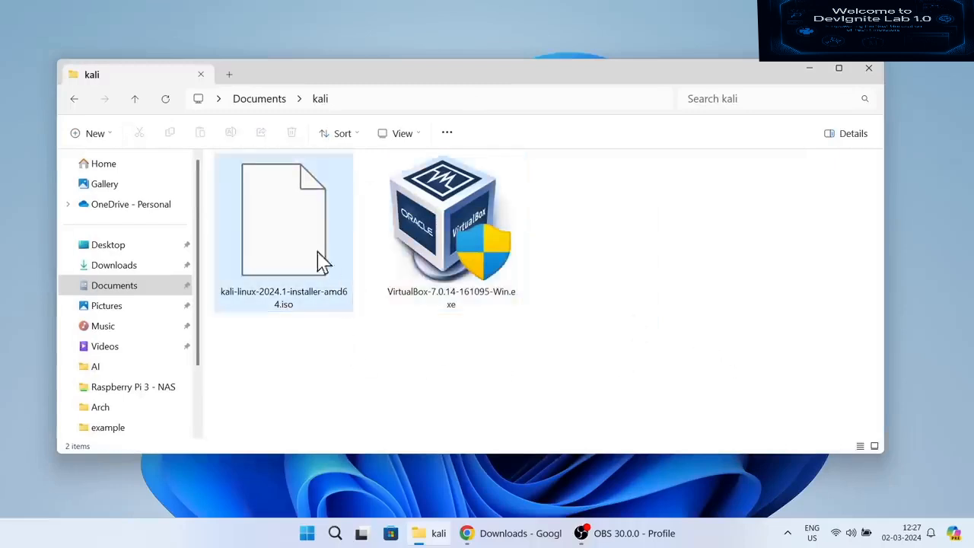
double_click(472, 225)
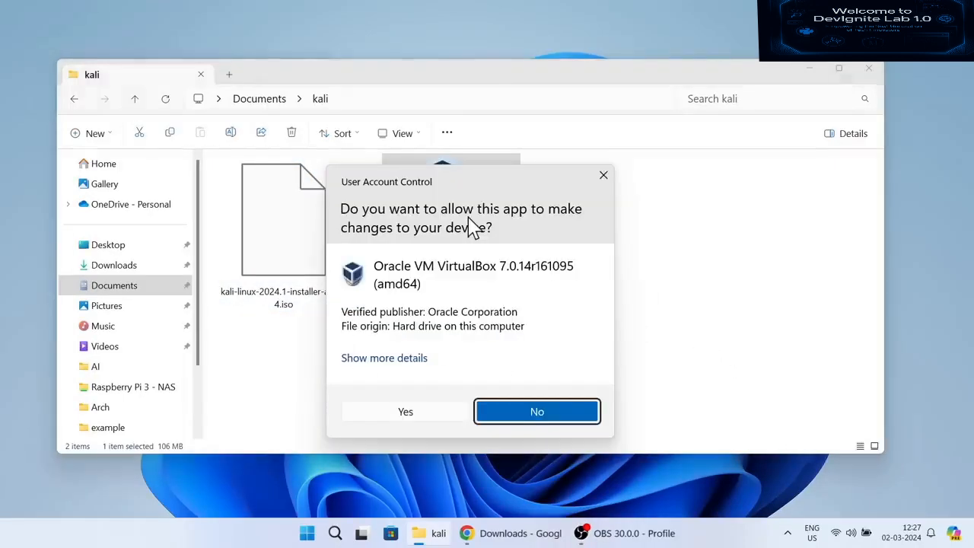
- Install VirtualBox 7.0.14 with default features, accepting all warnings, and launch it afterward
click(411, 414)
click(810, 69)
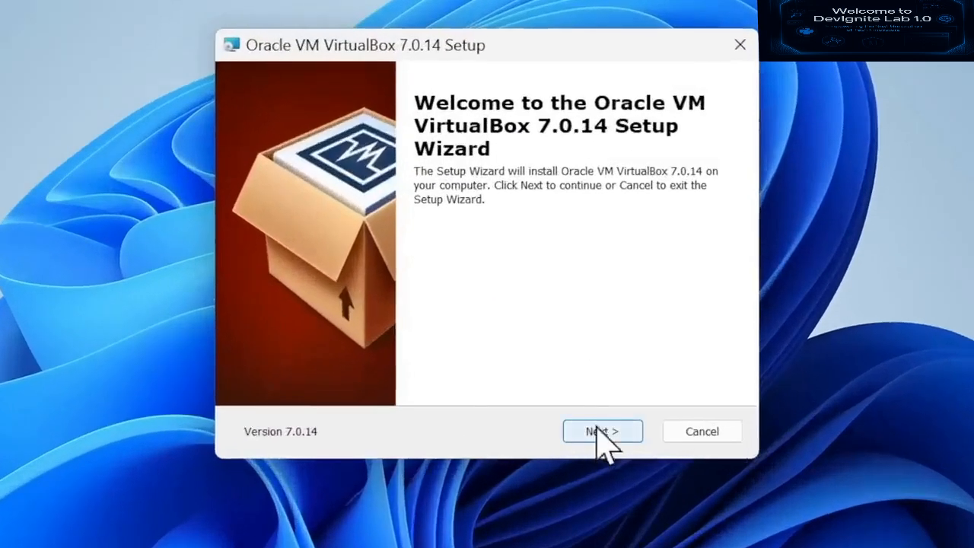
click(554, 365)
click(602, 432)
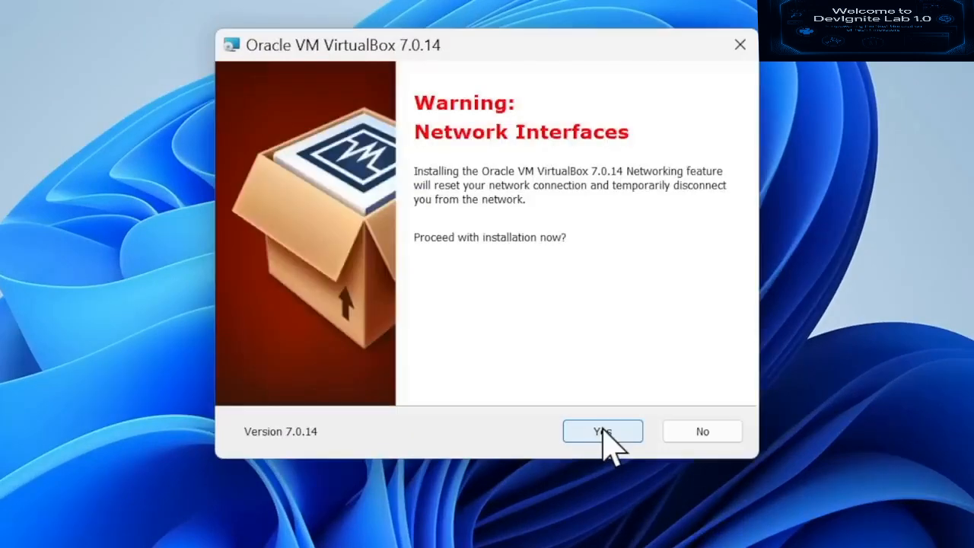
click(603, 430)
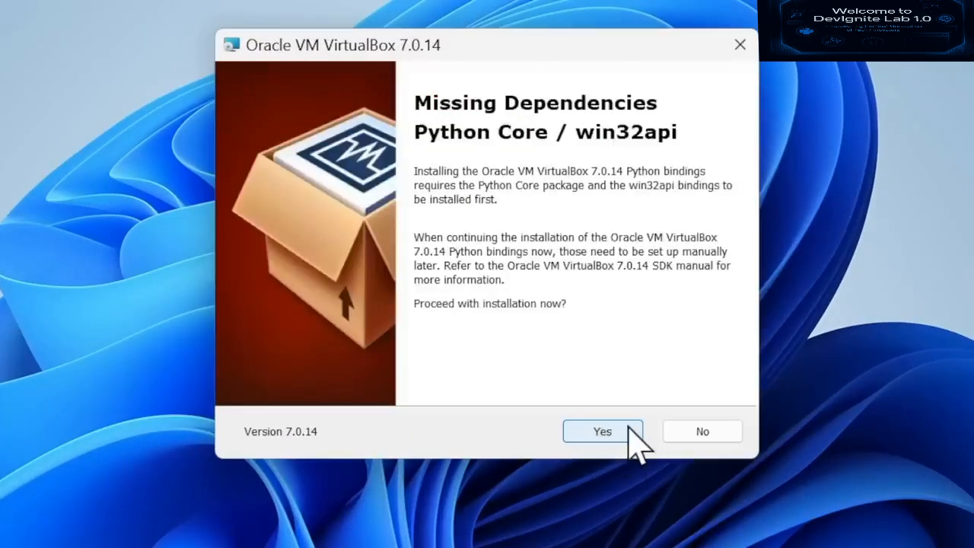
click(602, 431)
click(631, 431)
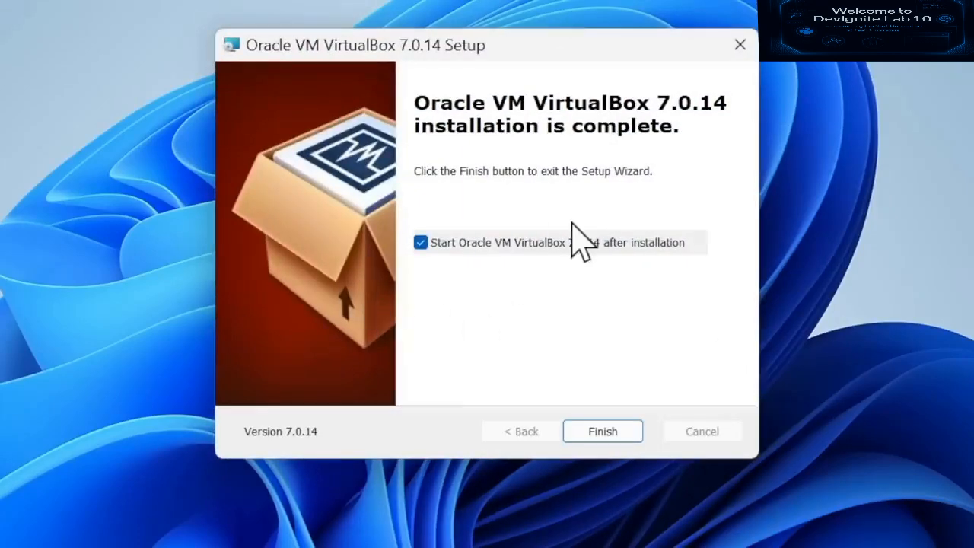
click(570, 426)
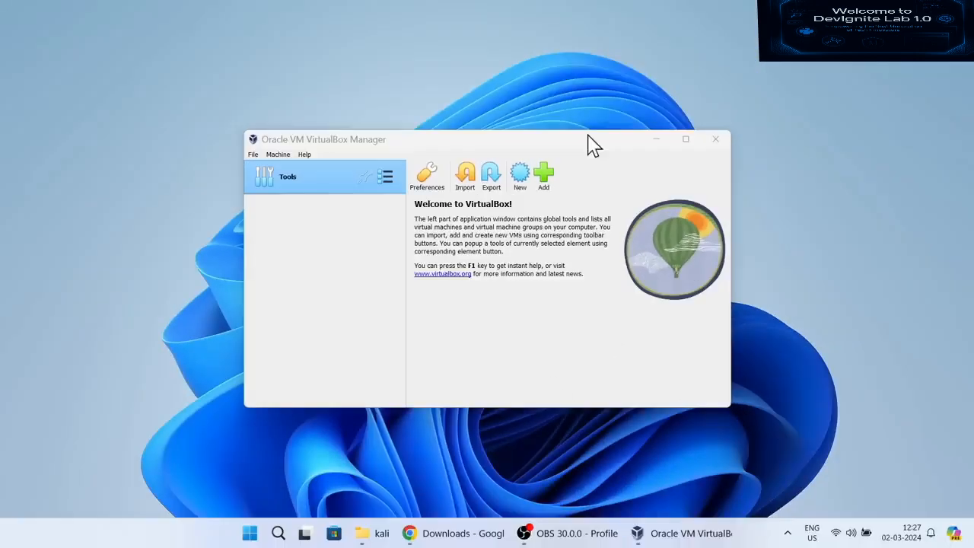
- Name the new machine KaliLinux2024 and set its version to Debian (64-bit)
drag(589, 130, 565, 76)
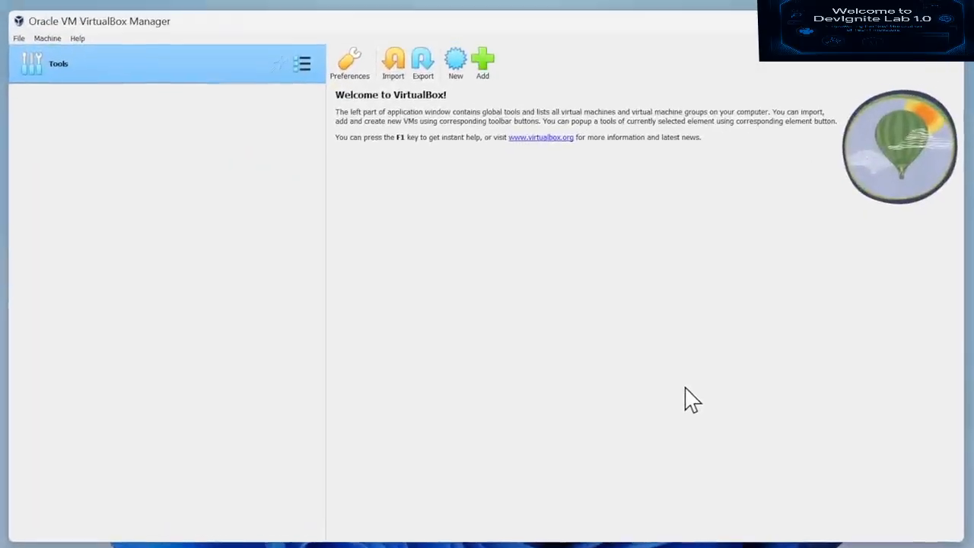
click(454, 73)
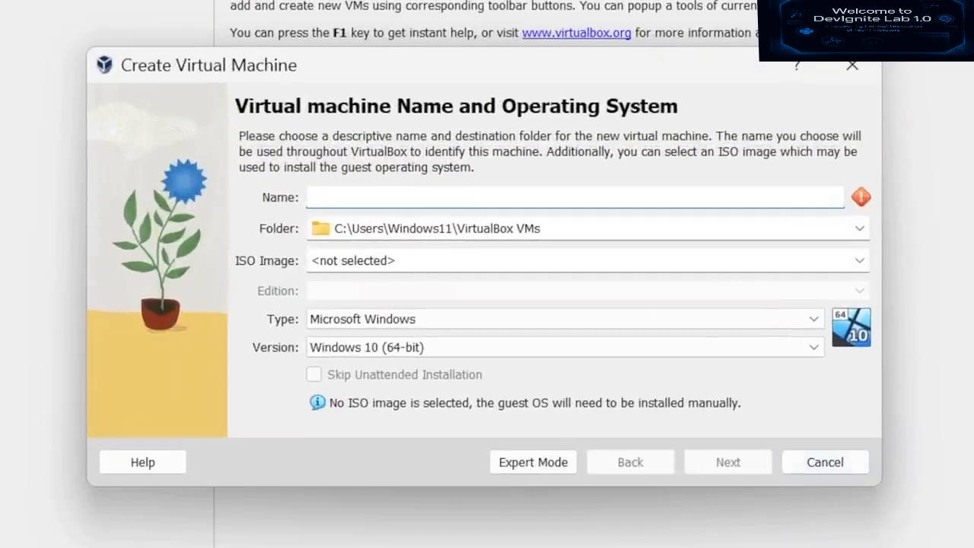
text(KaliLinux2024)
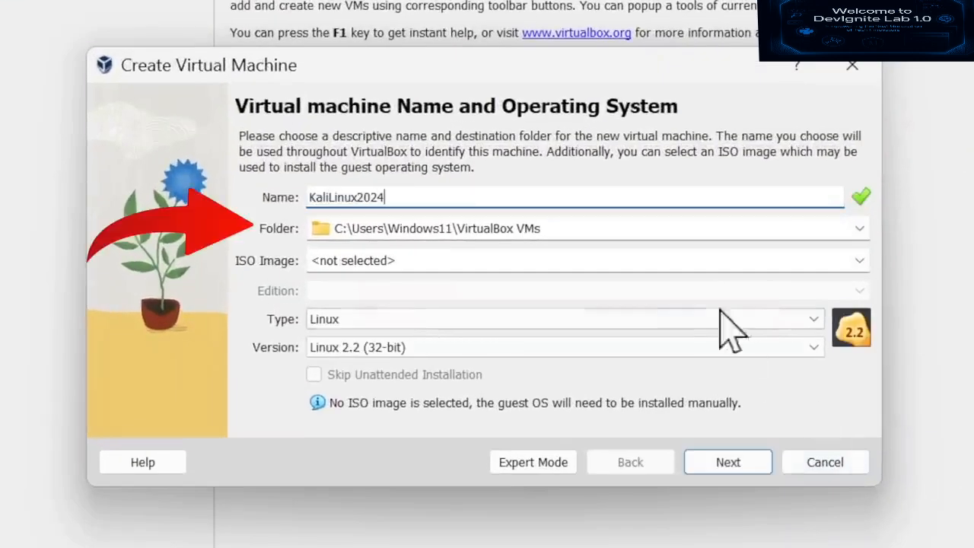
click(575, 229)
drag(516, 229, 281, 232)
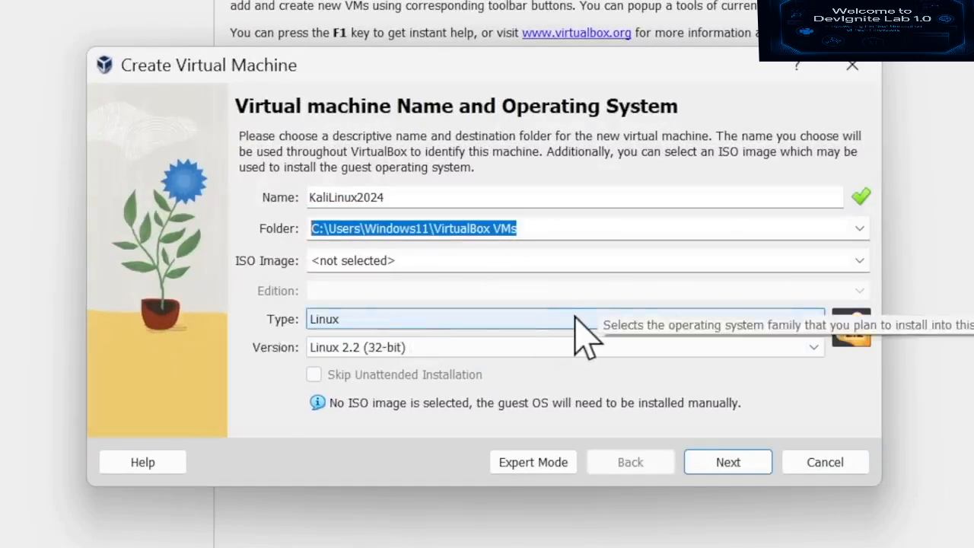
click(572, 347)
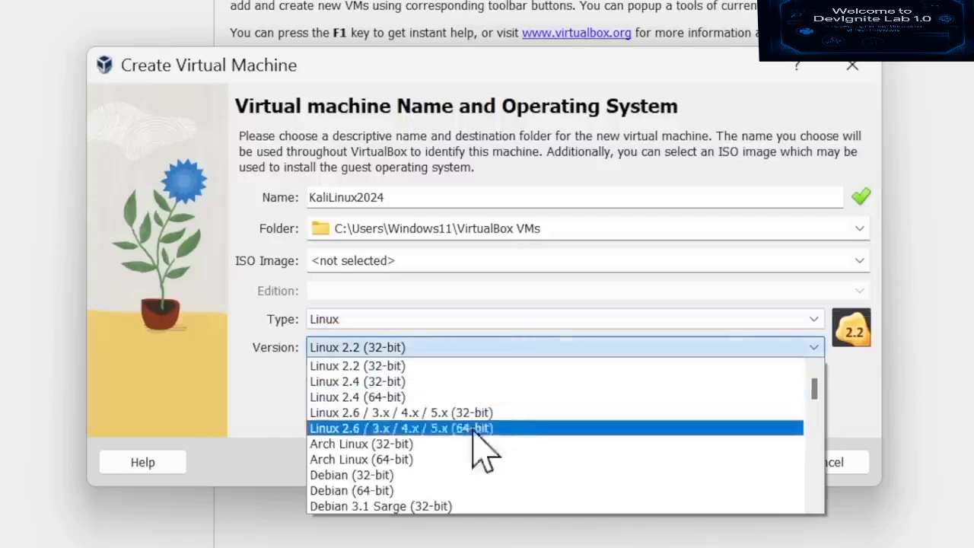
click(435, 490)
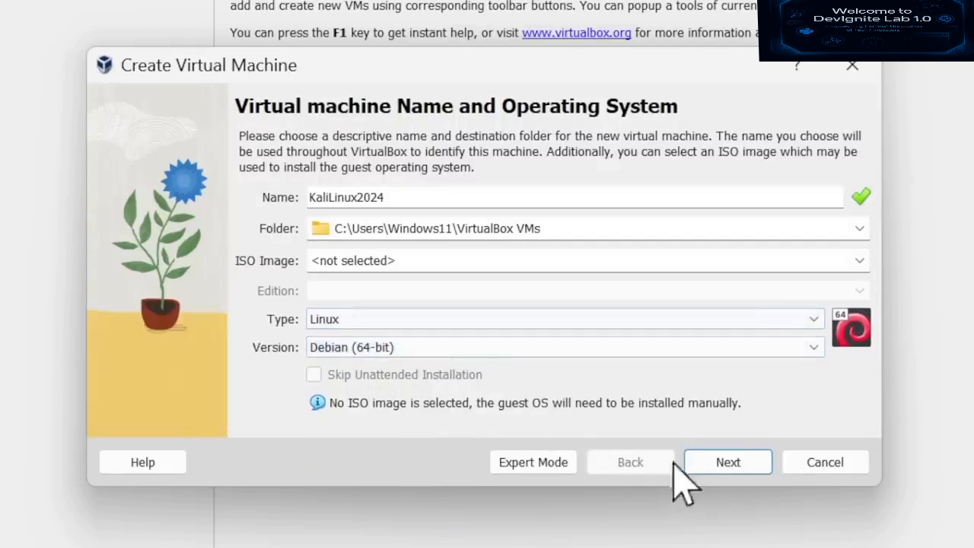
click(729, 462)
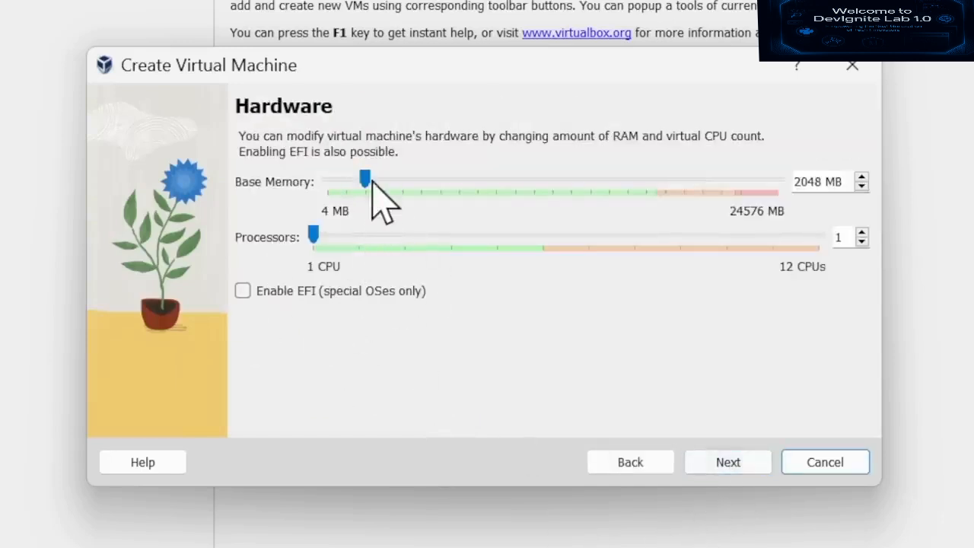
- Allocate 10535 MB of base memory and 4 CPUs to the virtual machine
drag(370, 182, 526, 204)
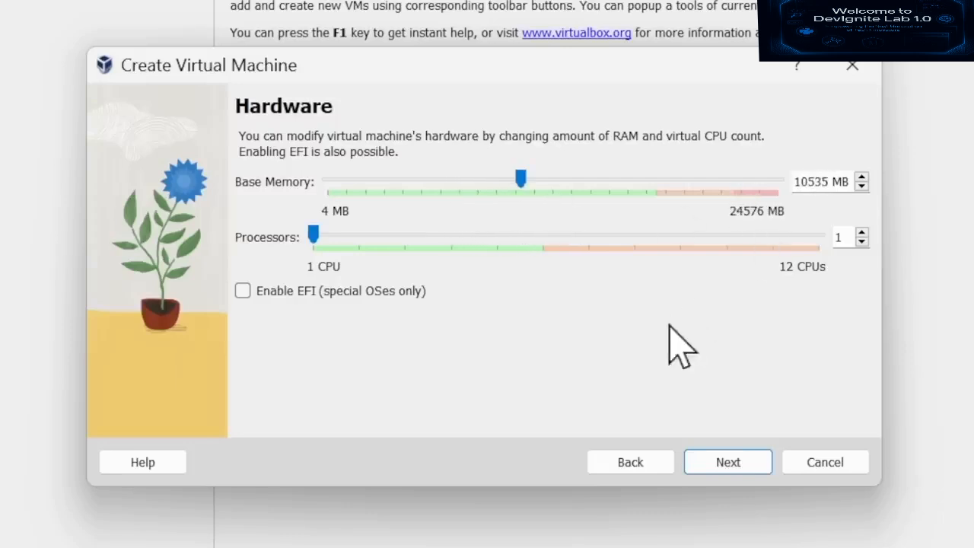
drag(309, 242, 440, 246)
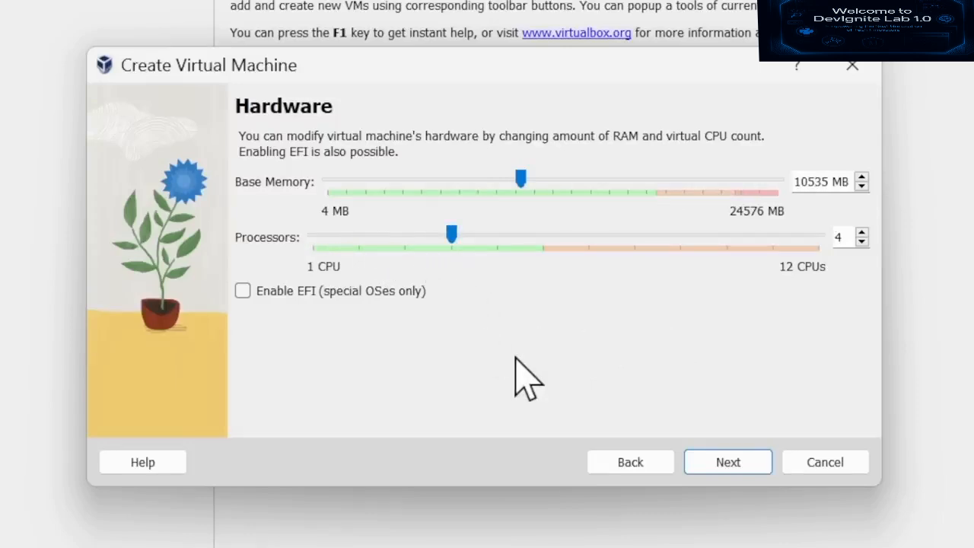
click(719, 463)
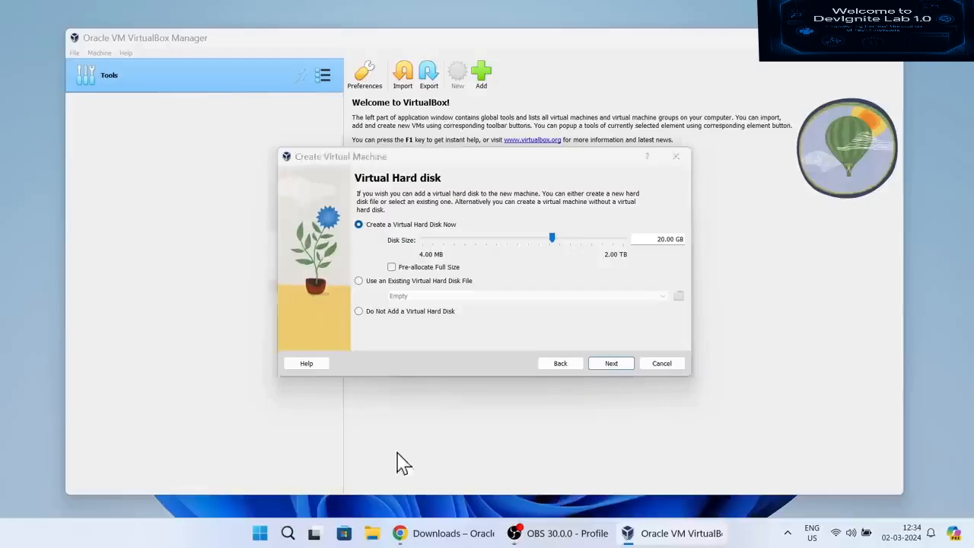
- Check the free space on Local Disk (C:) in This PC
key(super+e)
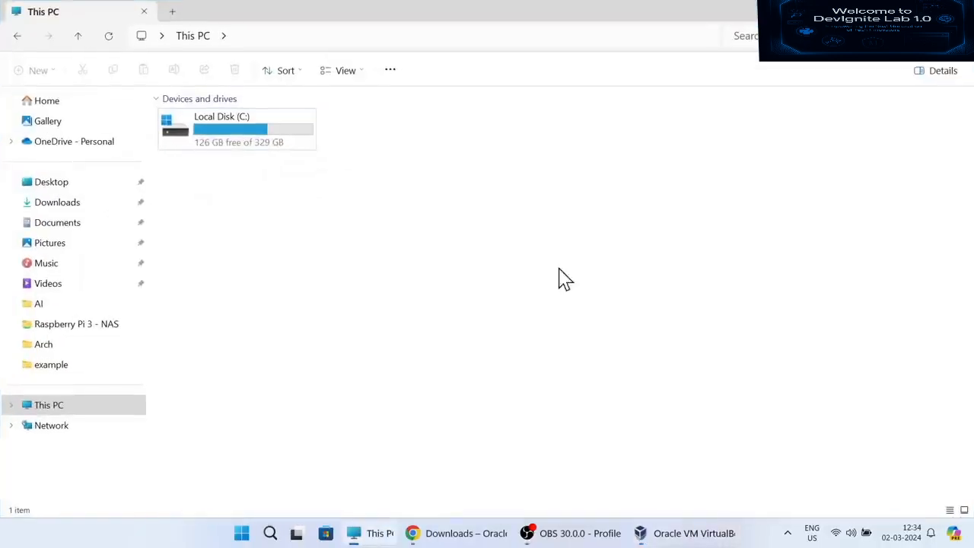
click(233, 149)
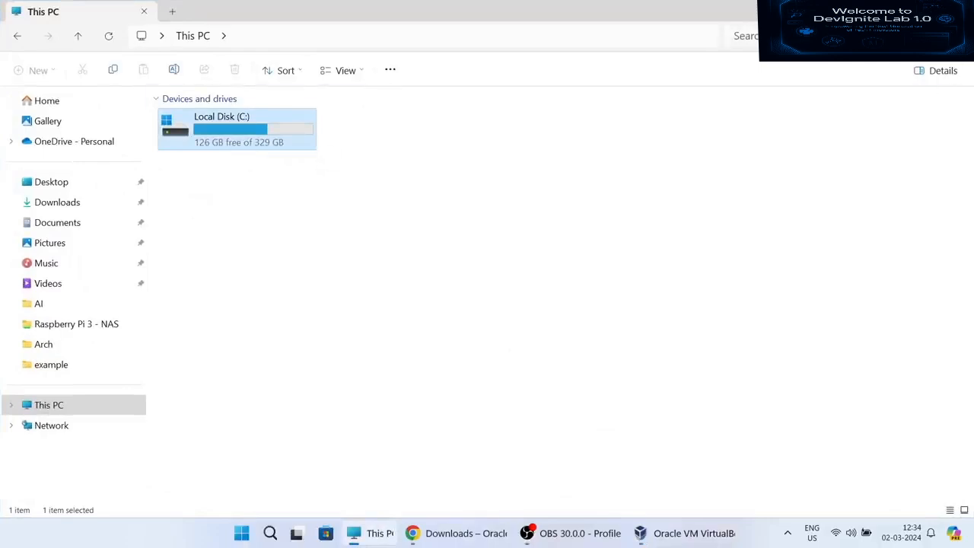
key(alt+Tab)
- Set the virtual hard disk to 53.58 GB and finish creating KaliLinux2024
drag(559, 239, 566, 241)
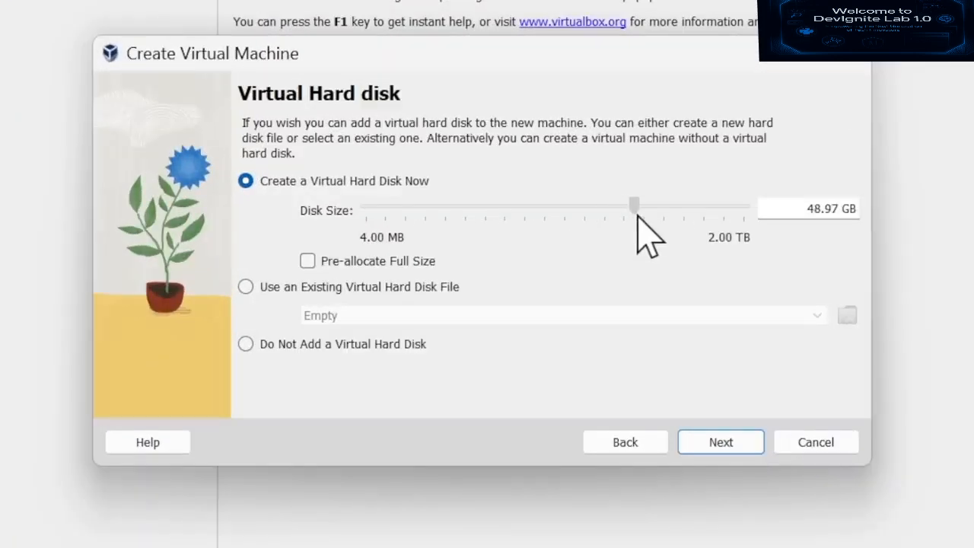
drag(637, 216, 641, 216)
click(759, 436)
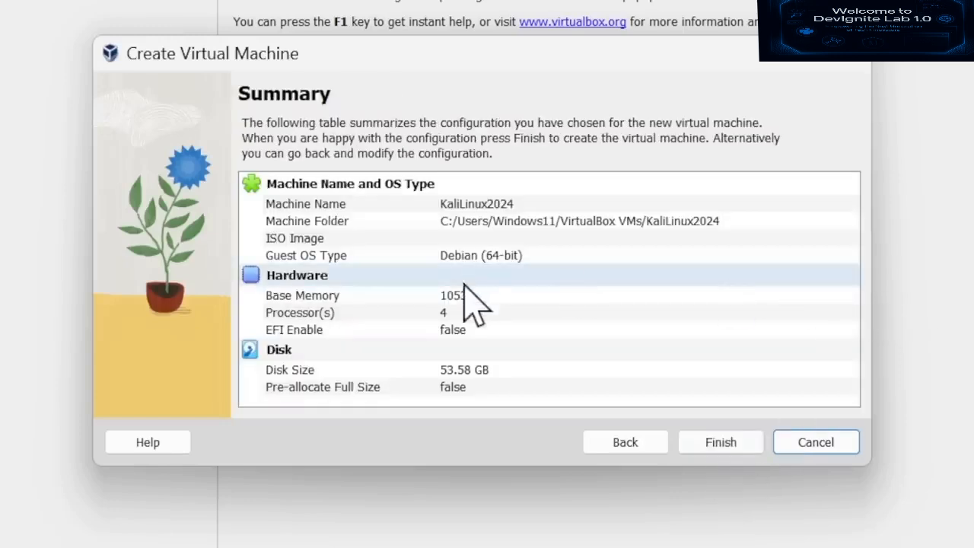
click(698, 443)
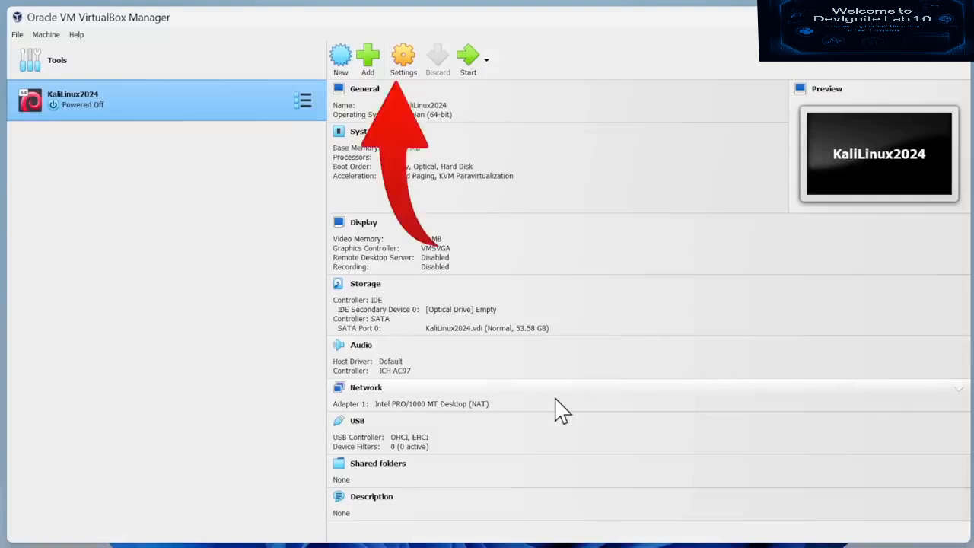
- Set KaliLinux2024's Shared Clipboard to Bidirectional under General > Advanced
key(ctrl+s)
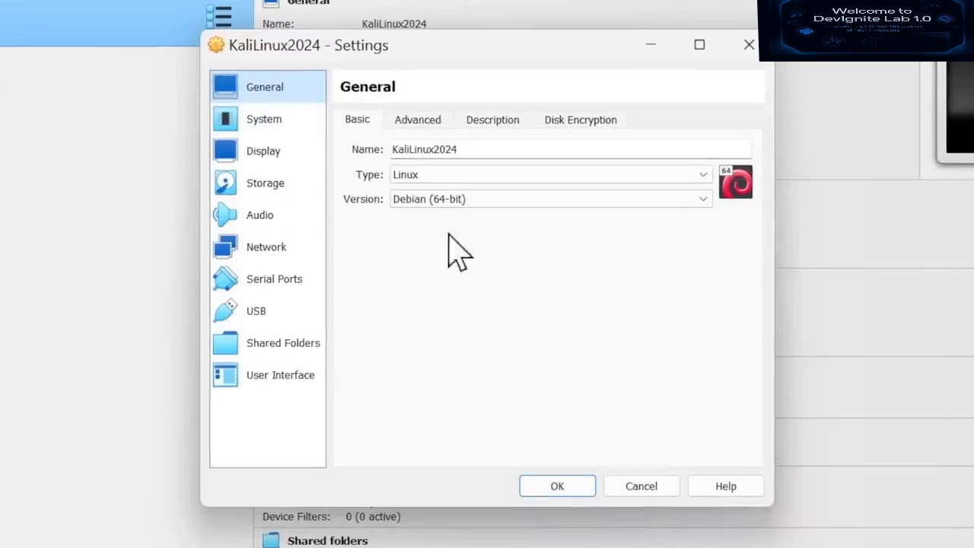
click(426, 120)
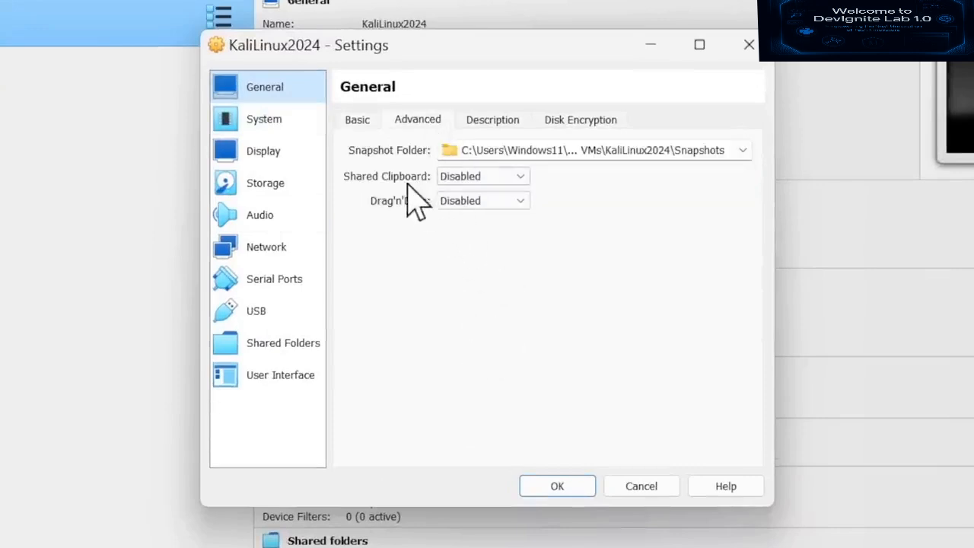
click(496, 180)
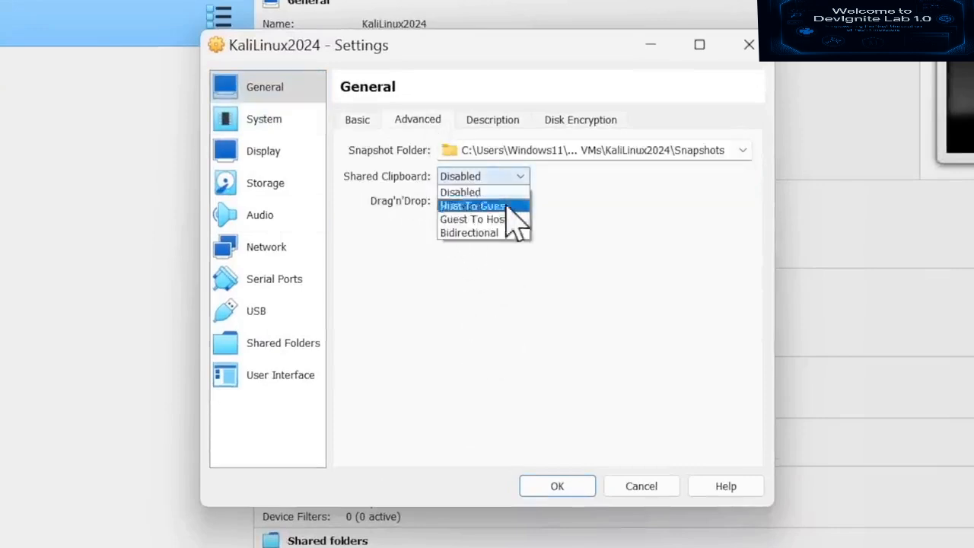
click(487, 233)
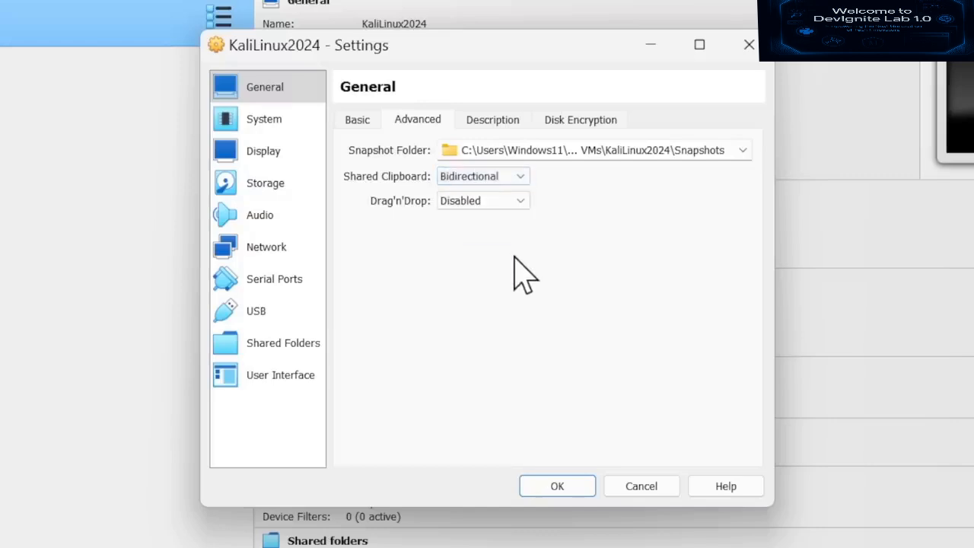
- Browse the Drag'n'Drop mode options in the Advanced settings
click(513, 201)
click(614, 202)
click(496, 202)
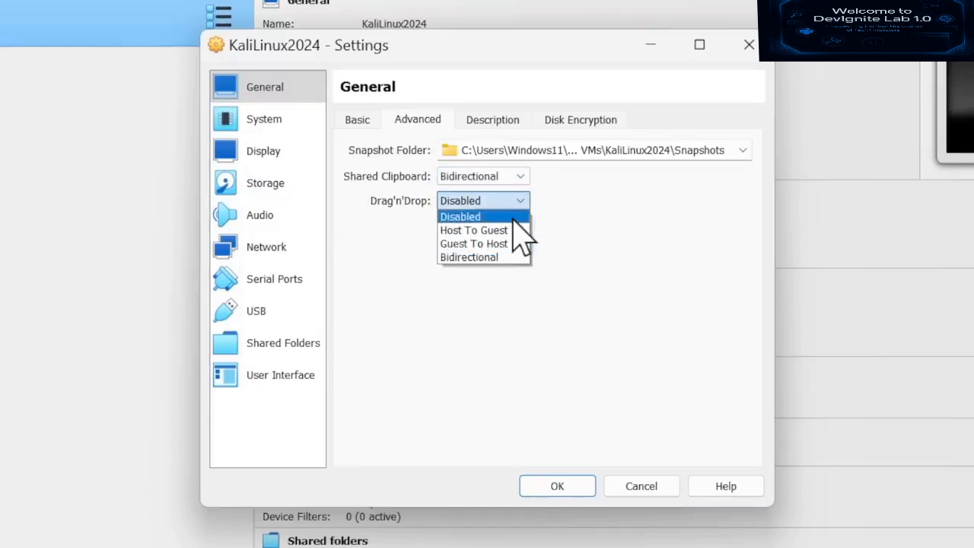
click(521, 217)
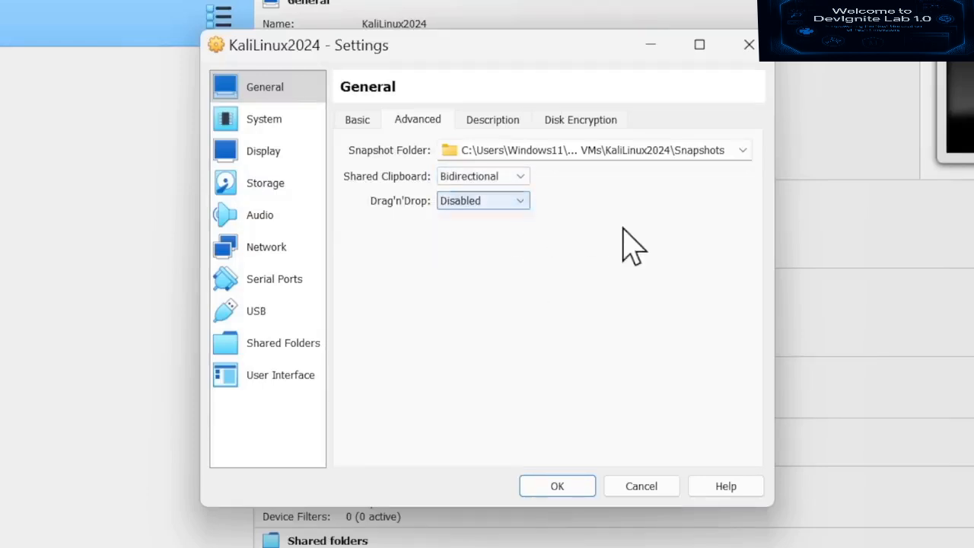
click(251, 151)
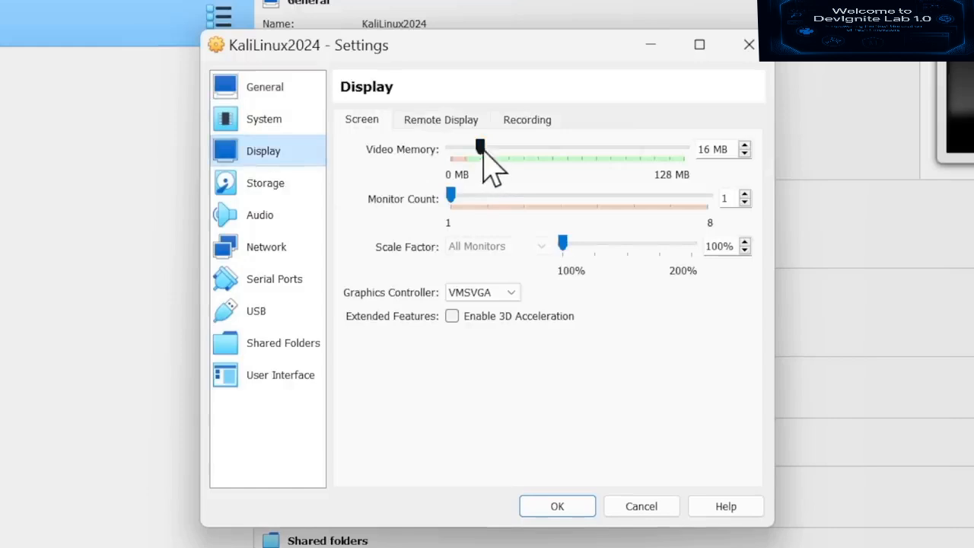
- Set video memory to 128 MB, keep the VMSVGA controller, and enable 3D acceleration
drag(480, 148, 497, 147)
drag(667, 152, 709, 154)
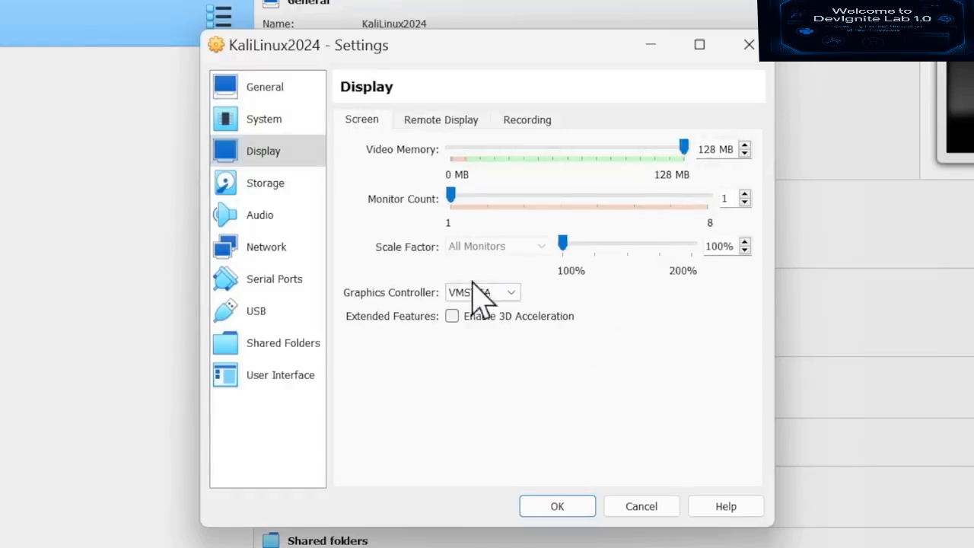
click(510, 293)
click(611, 340)
click(452, 316)
click(267, 185)
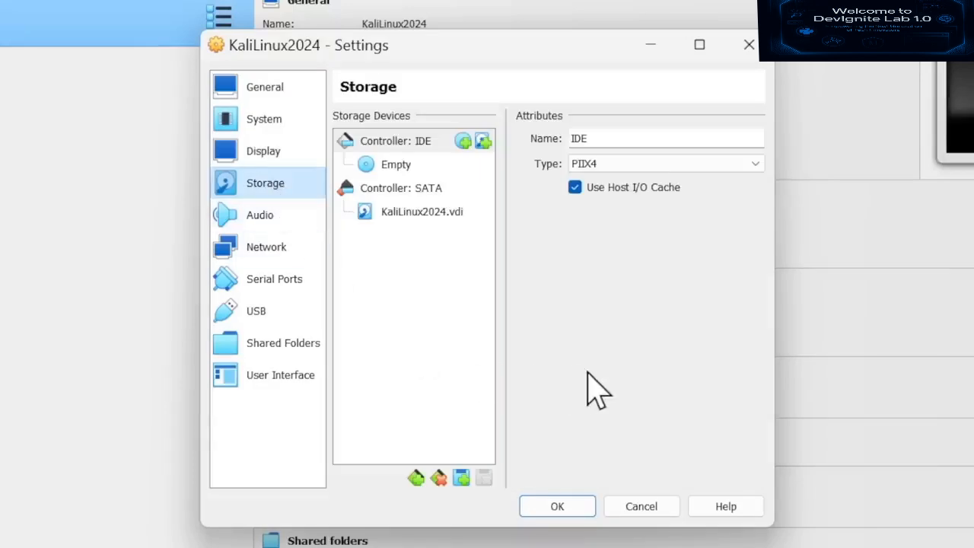
- Load kali-linux-2024.1-installer-amd64.iso from Documents/kali into the VM's empty IDE optical drive
click(418, 169)
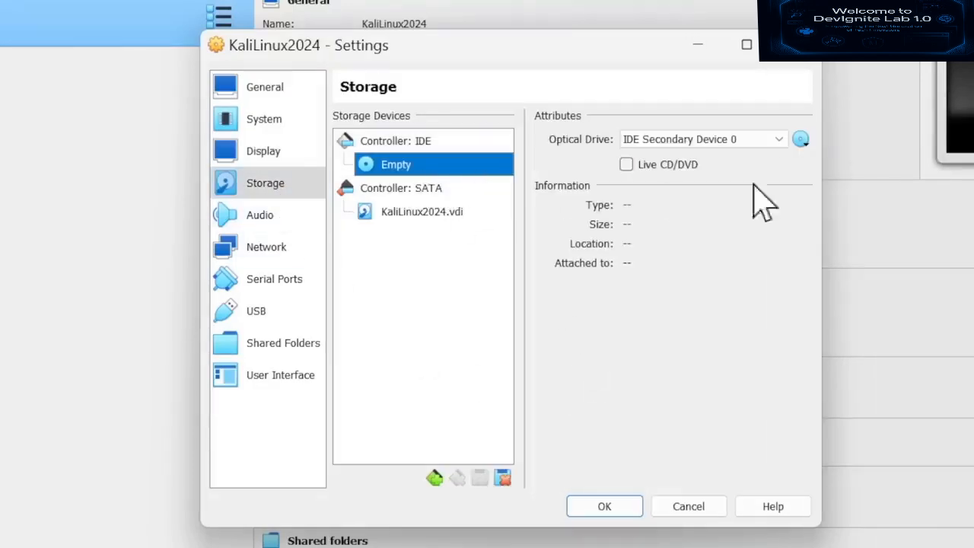
click(803, 139)
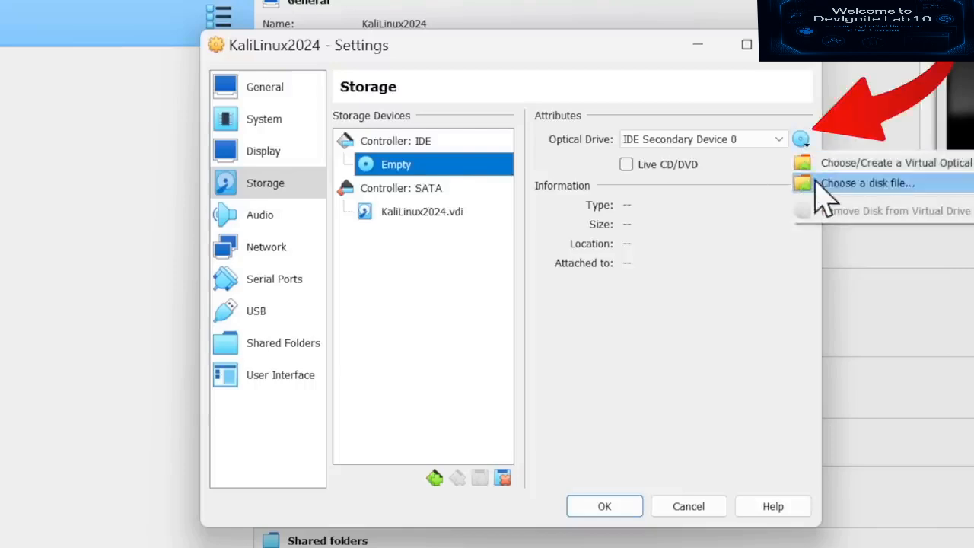
click(868, 183)
click(301, 410)
double_click(496, 242)
drag(662, 201, 777, 200)
click(551, 242)
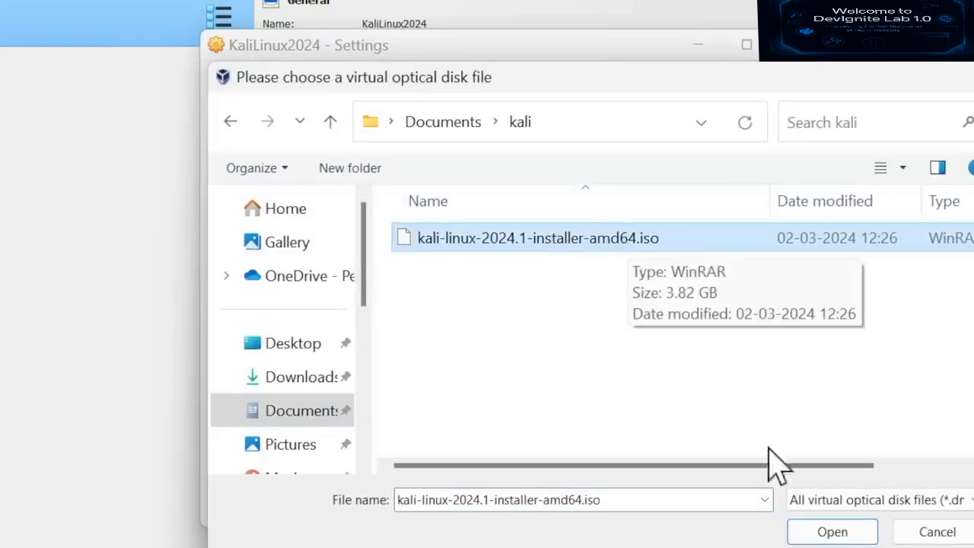
click(833, 530)
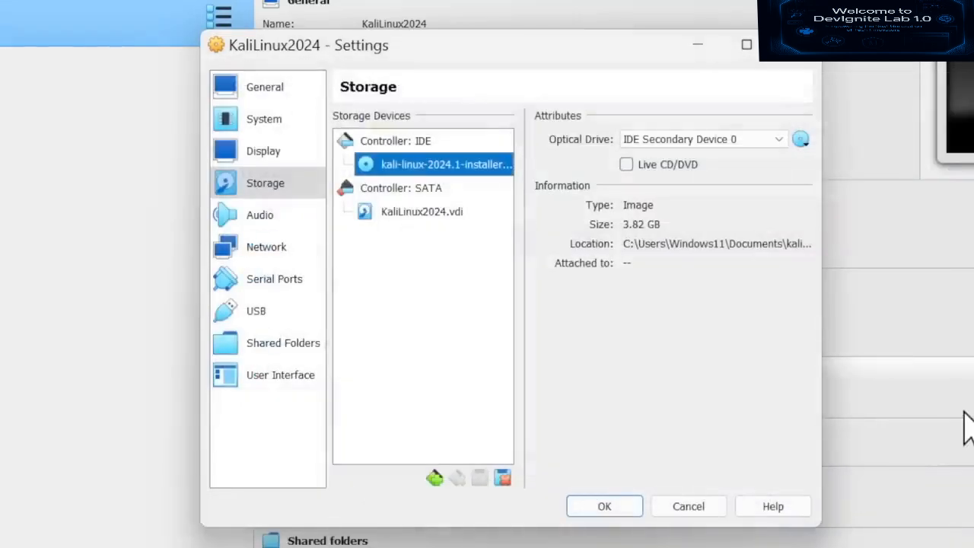
click(252, 251)
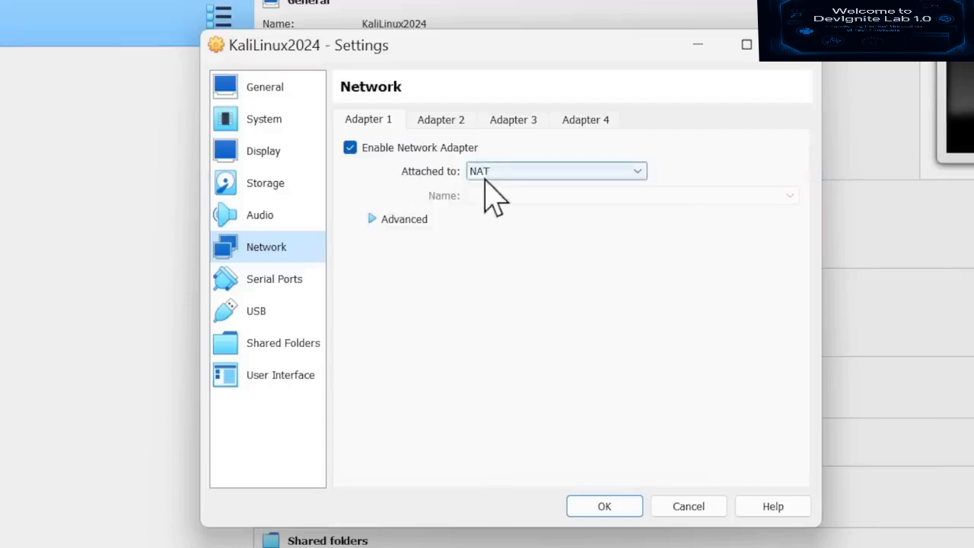
- Bridge Adapter 1 to the Realtek RTL8852AE WiFi 6 adapter and save the VM settings
click(548, 173)
click(631, 201)
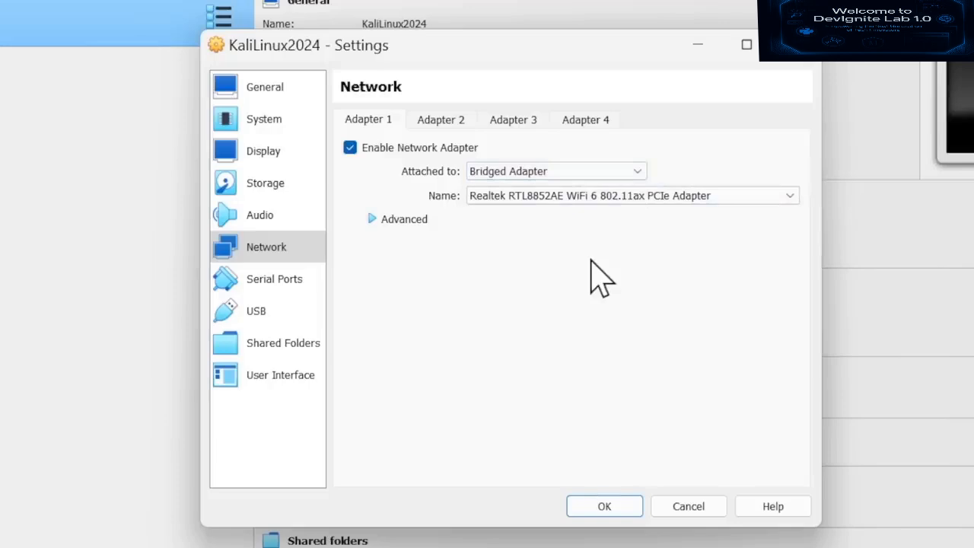
click(602, 504)
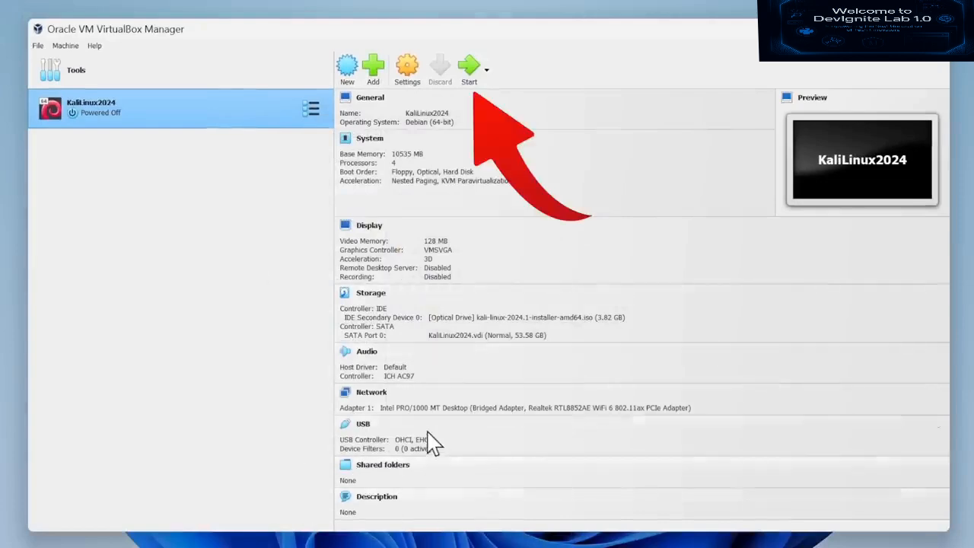
- Start KaliLinux2024, silence the auto-capture notice and let the VM capture keyboard and mouse
click(472, 70)
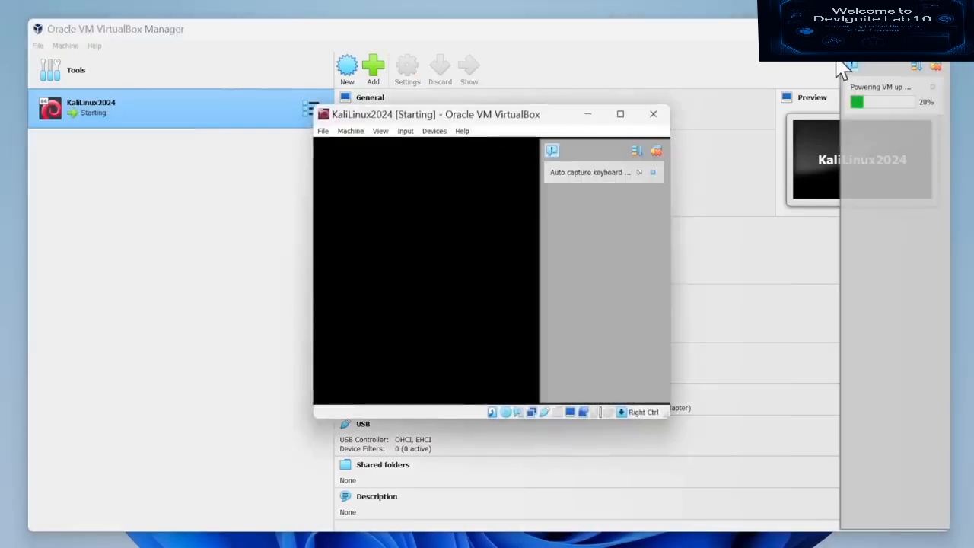
click(640, 171)
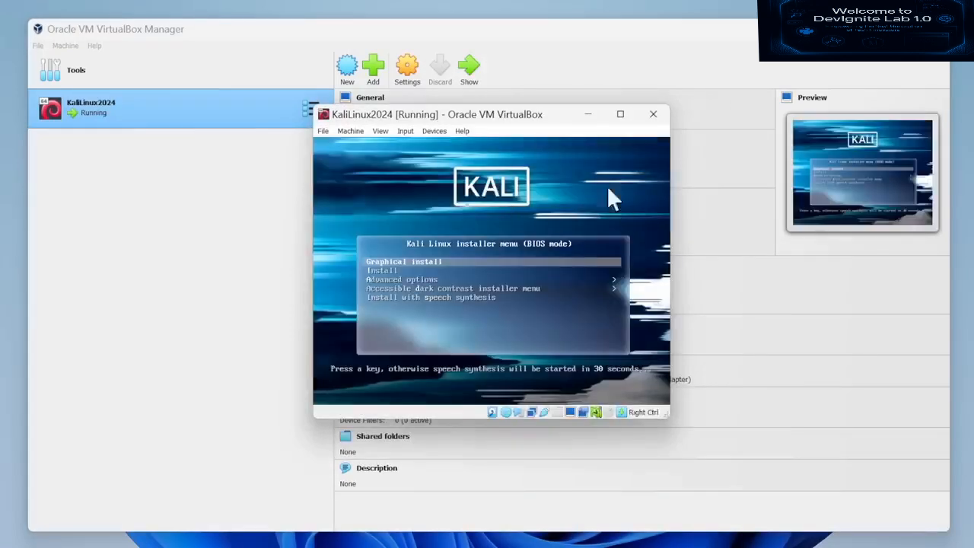
click(558, 180)
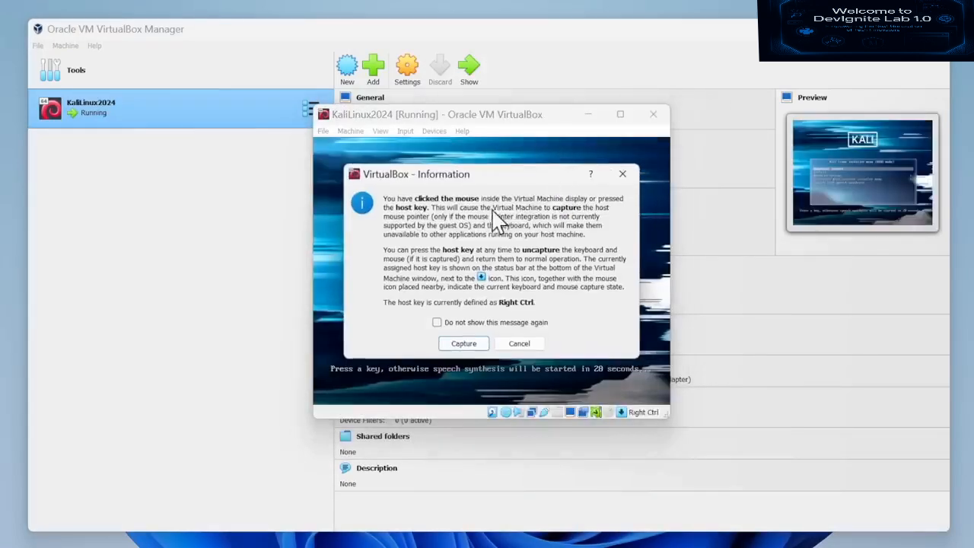
click(461, 328)
click(464, 343)
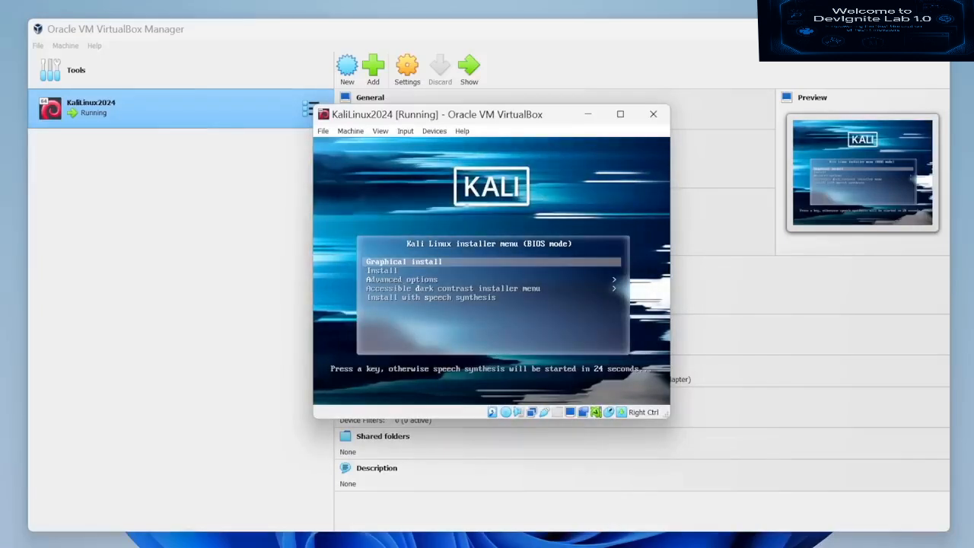
- Release input to the host, minimize the VirtualBox Manager and maximize the VM window
key(Down)
key(Up)
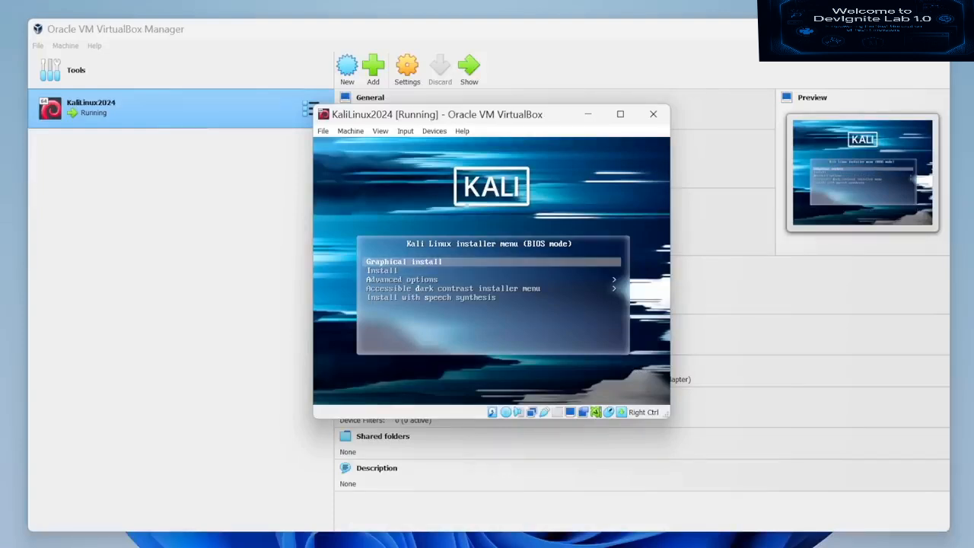
key(Control_R)
click(602, 181)
key(Control_R)
click(868, 29)
click(568, 185)
key(Control_R)
click(621, 115)
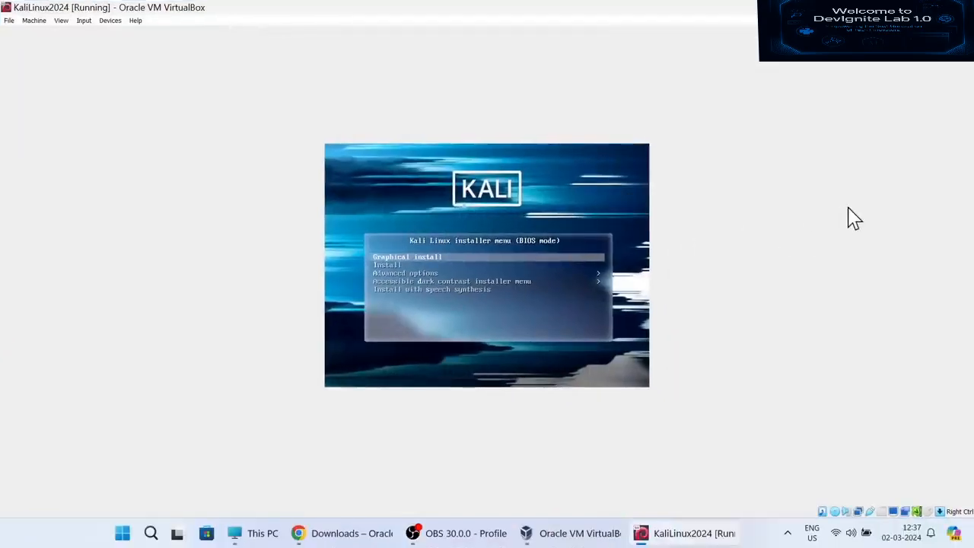
- Launch Graphical install from the Kali boot menu
key(Down)
key(Up)
key(Return)
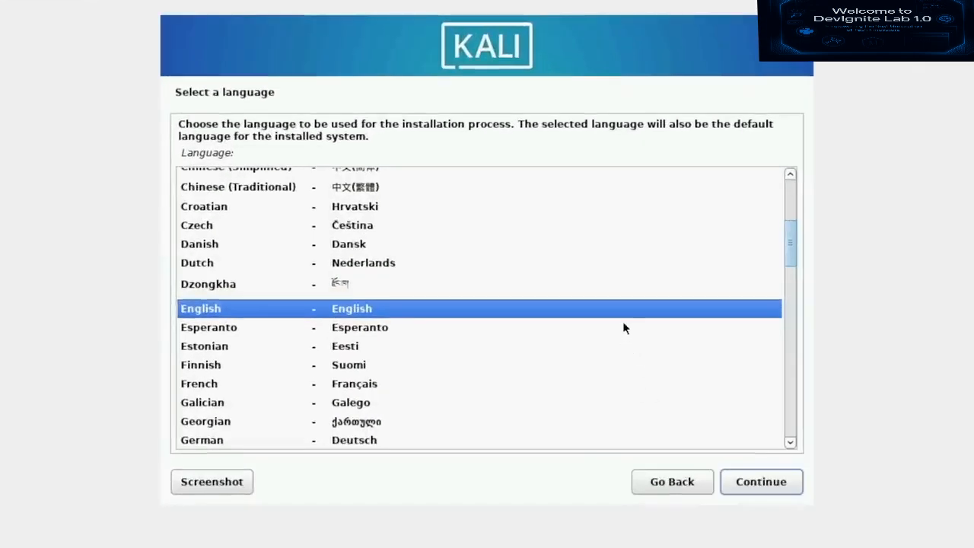
- Keep English, choose India as the location and keep the American English keymap
click(792, 489)
key(Up)
key(Up)
key(Up)
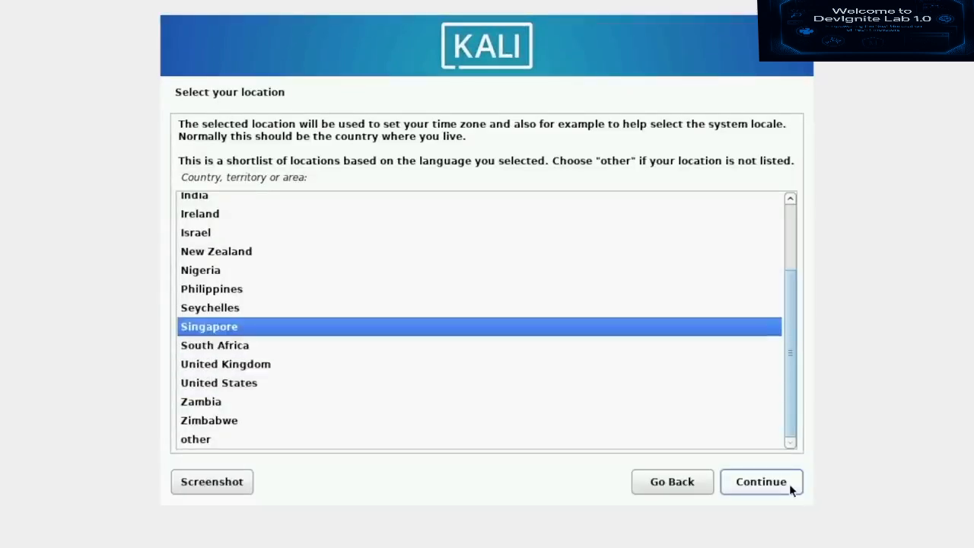
key(Up)
key(Up)
key(Up)
key(Up)
key(Up)
key(Up)
key(Up)
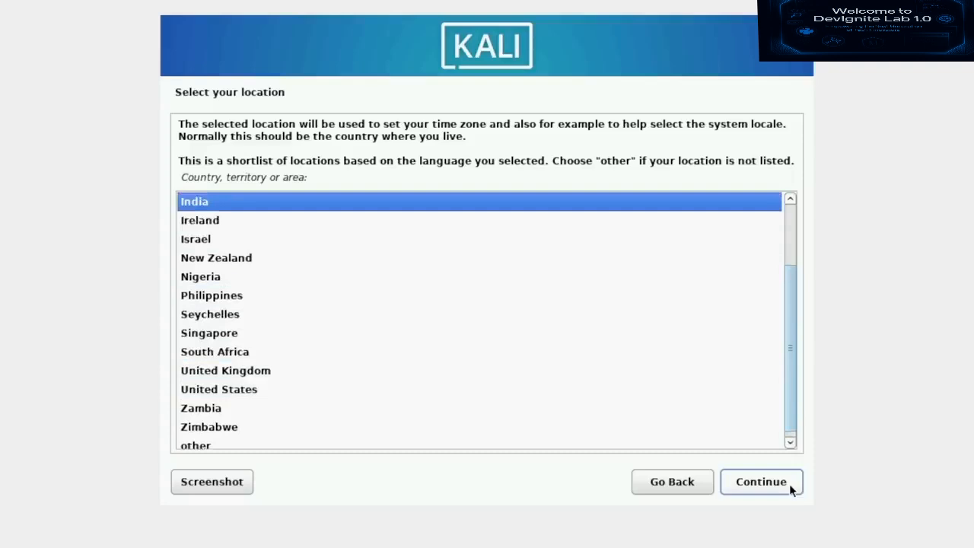
click(790, 484)
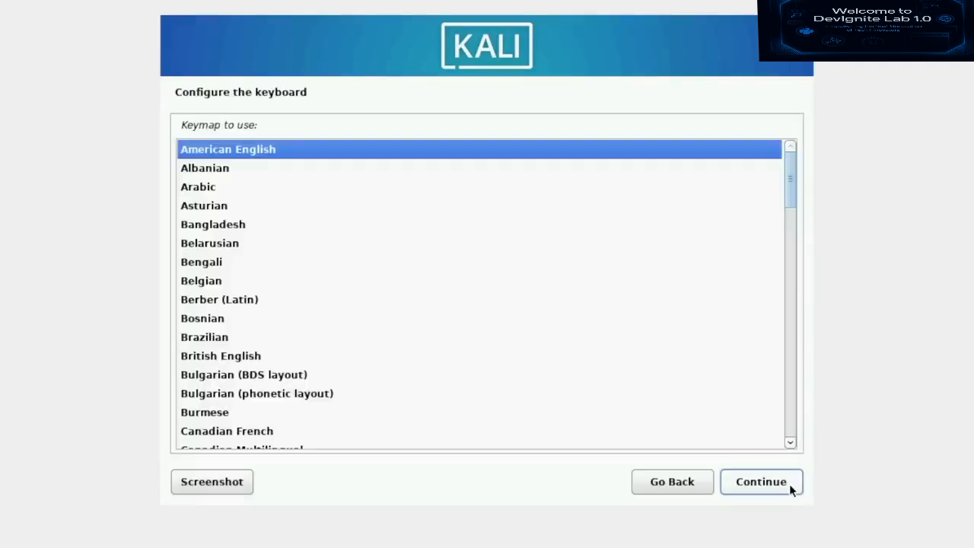
click(790, 484)
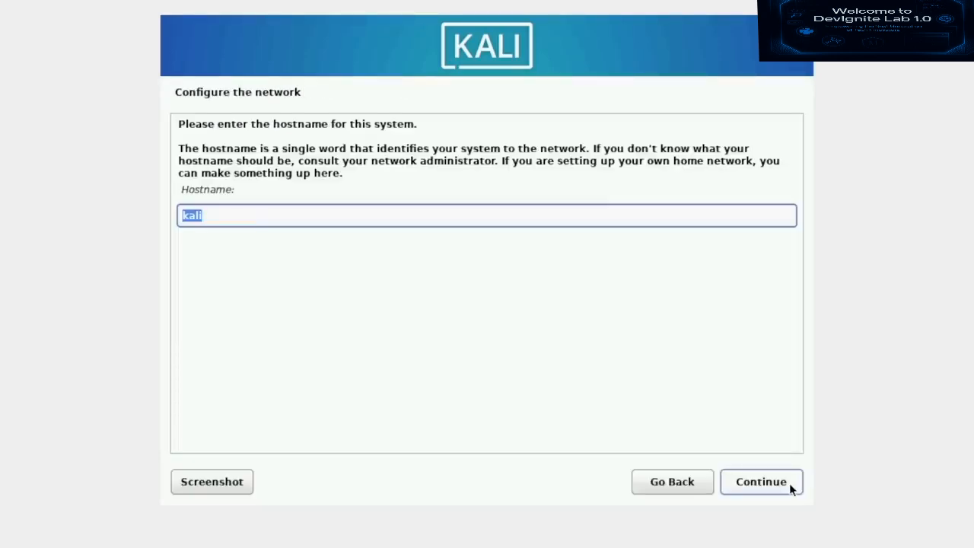
click(635, 215)
- Keep hostname kali, leave the domain blank and enter the new user's full name
click(776, 487)
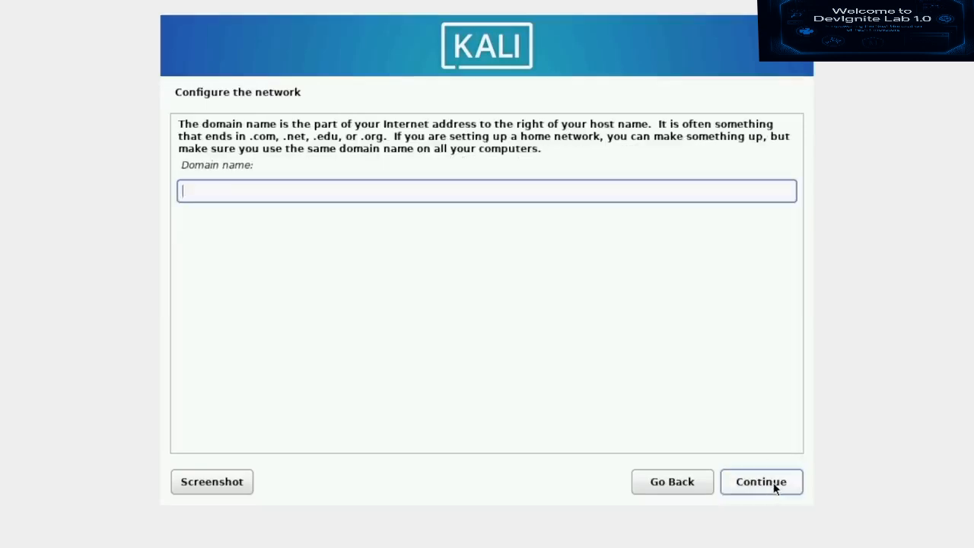
click(777, 487)
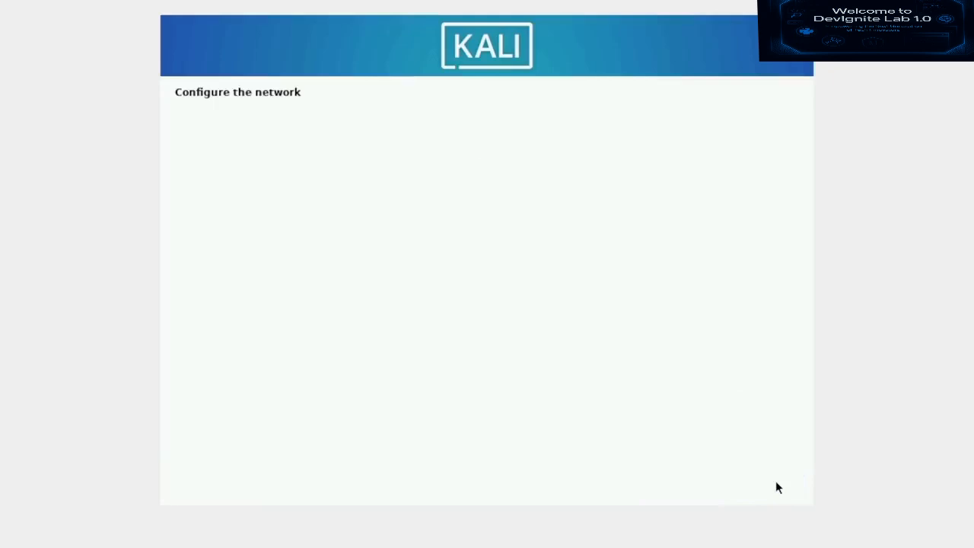
text(kskroyal)
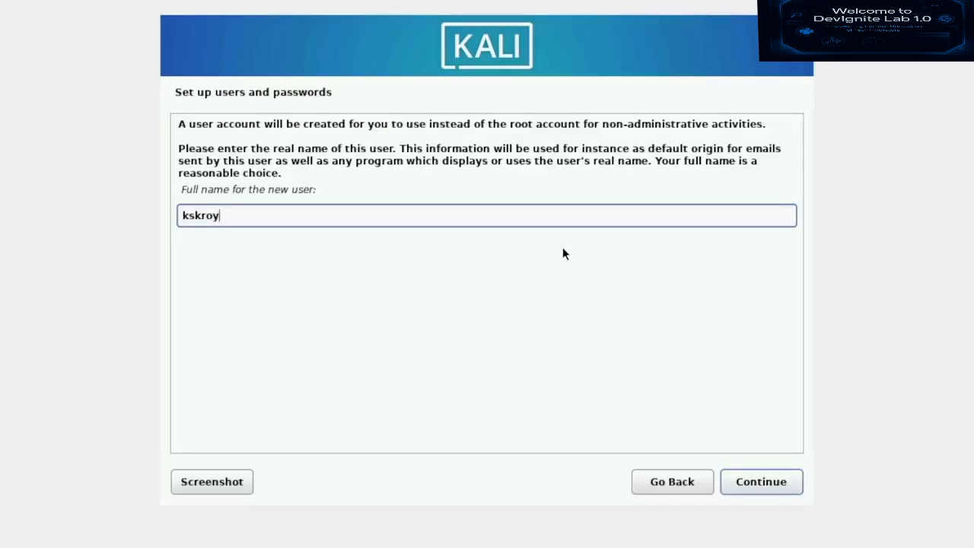
key(Return)
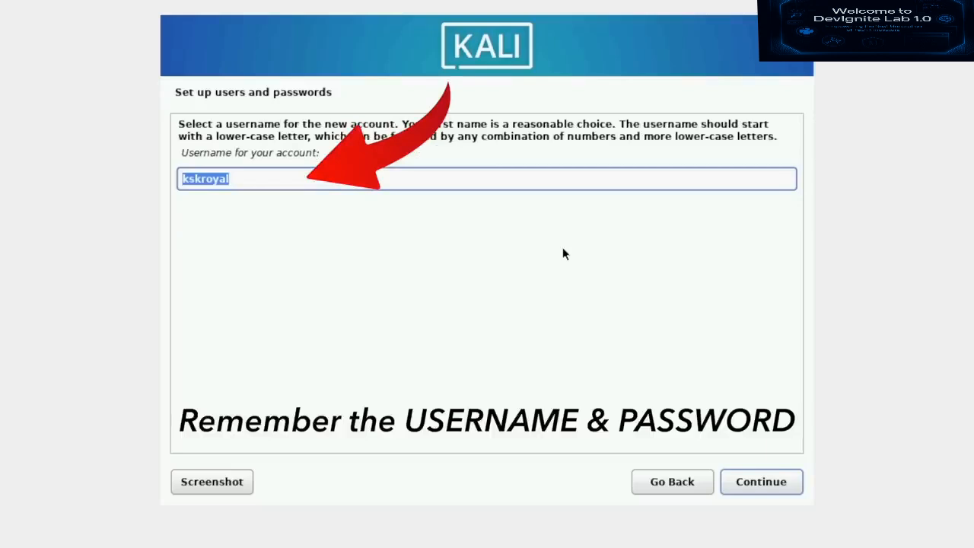
- Accept the suggested username and enter the account password twice
key(Return)
text(kali)
key(Tab)
text(kali)
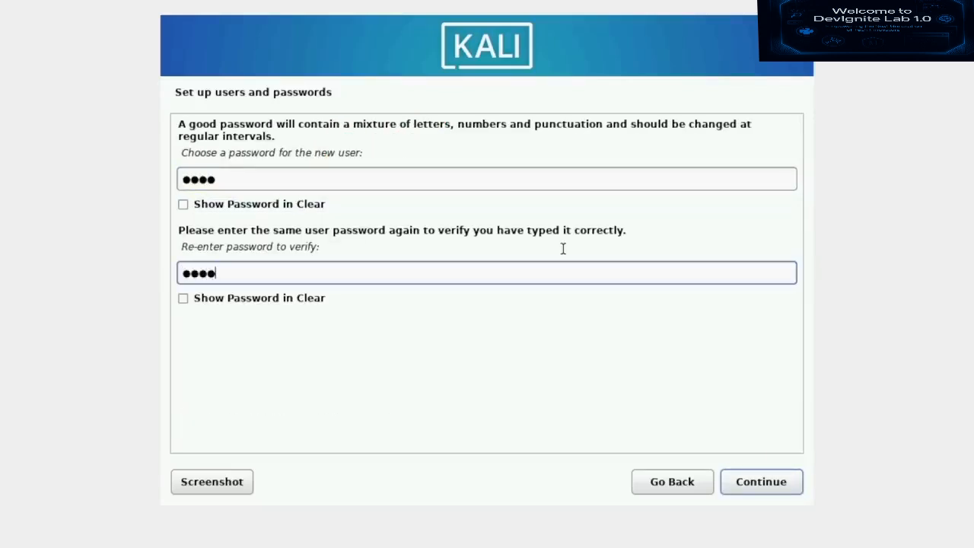
key(Return)
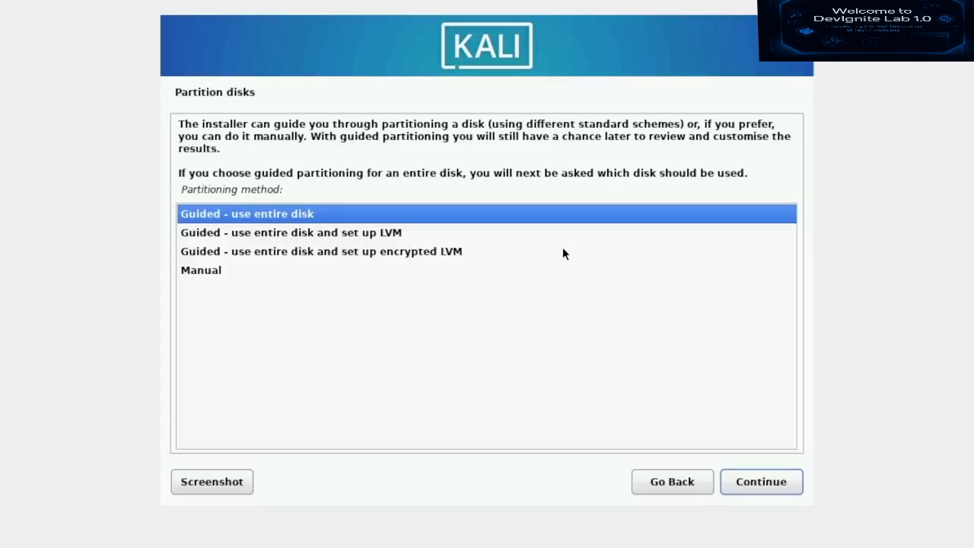
- Partition the VBOX HARDDISK with guided entire-disk, all files in one partition, and write the changes
click(777, 480)
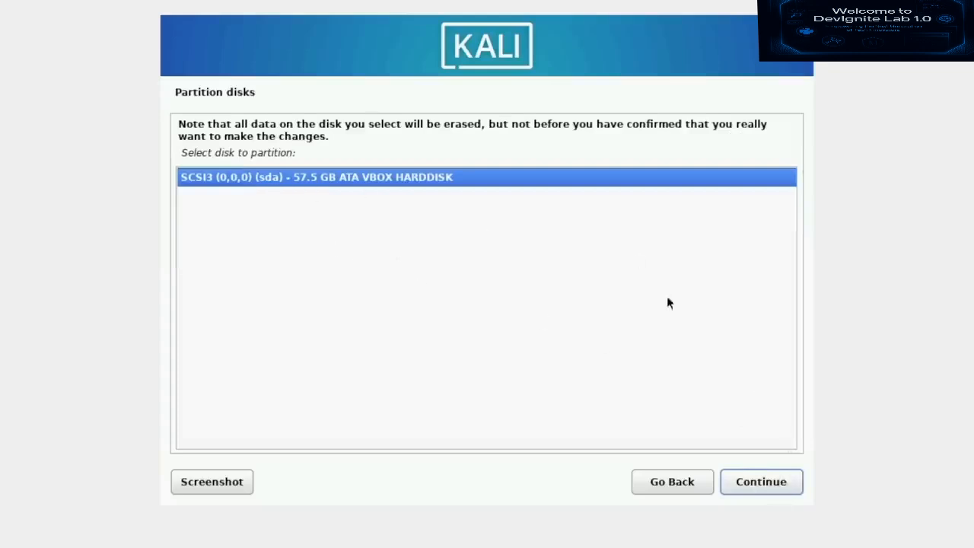
click(778, 485)
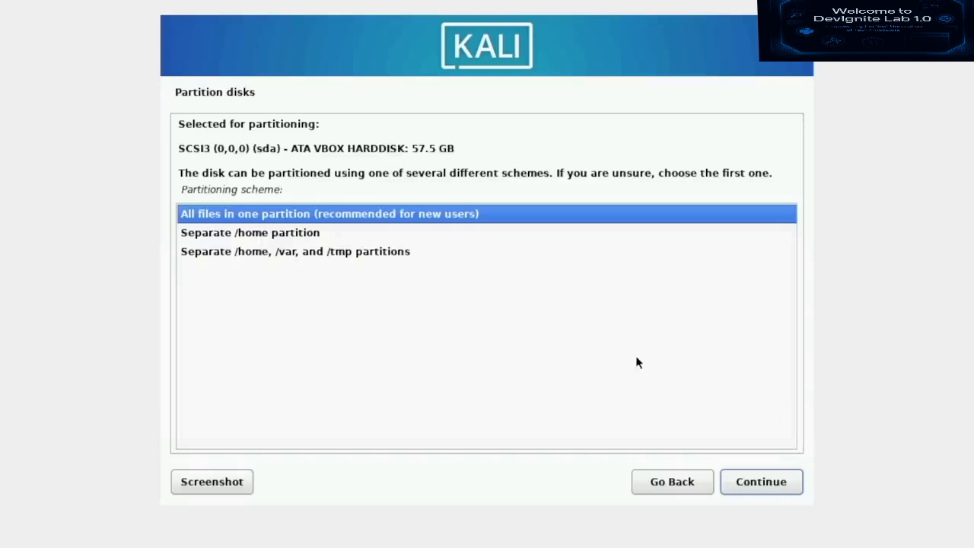
click(765, 488)
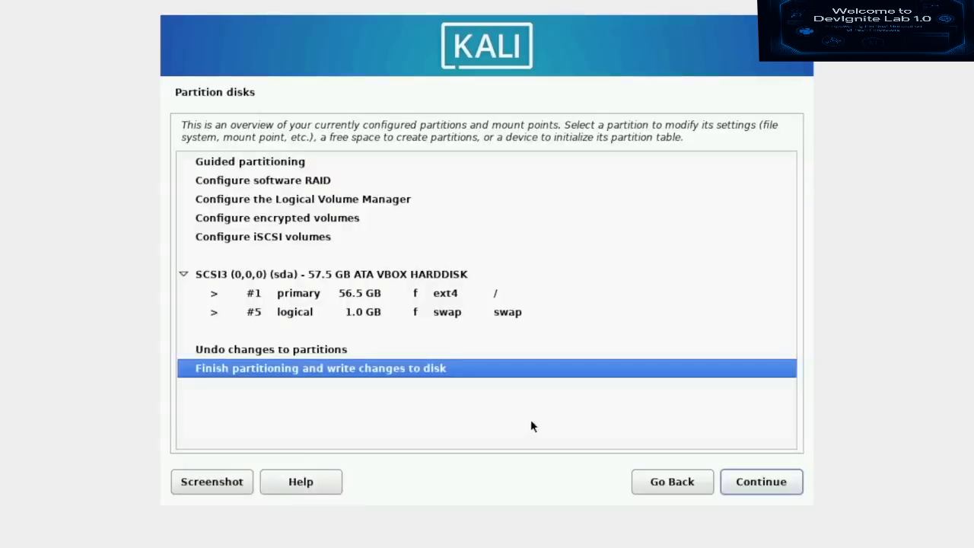
click(752, 487)
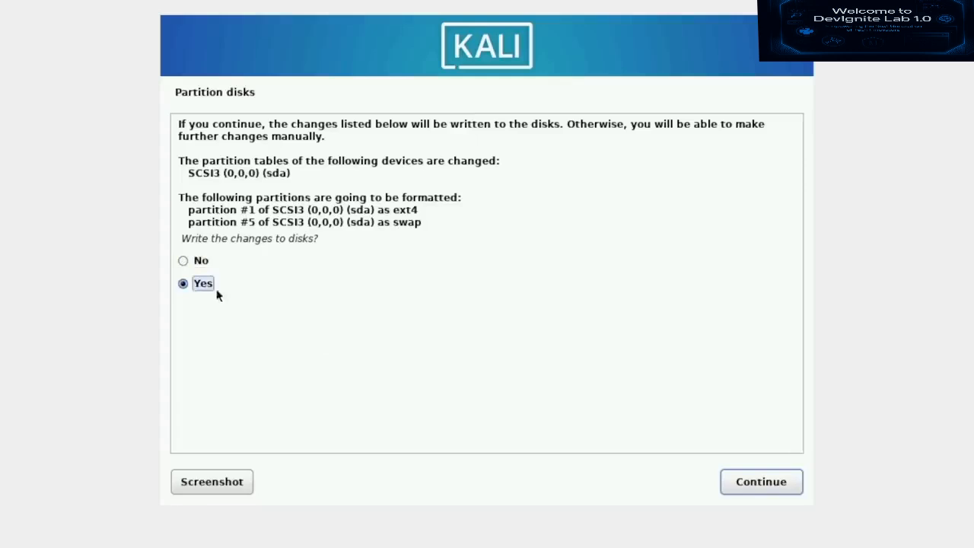
click(796, 489)
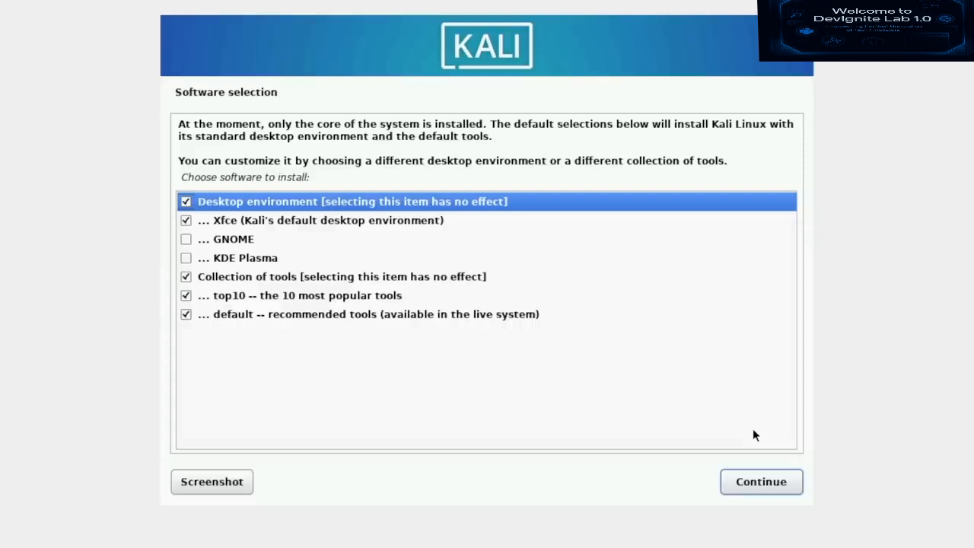
- Swap Xfce for GNOME in Software selection, keep the default tool collections, and start installing
click(399, 225)
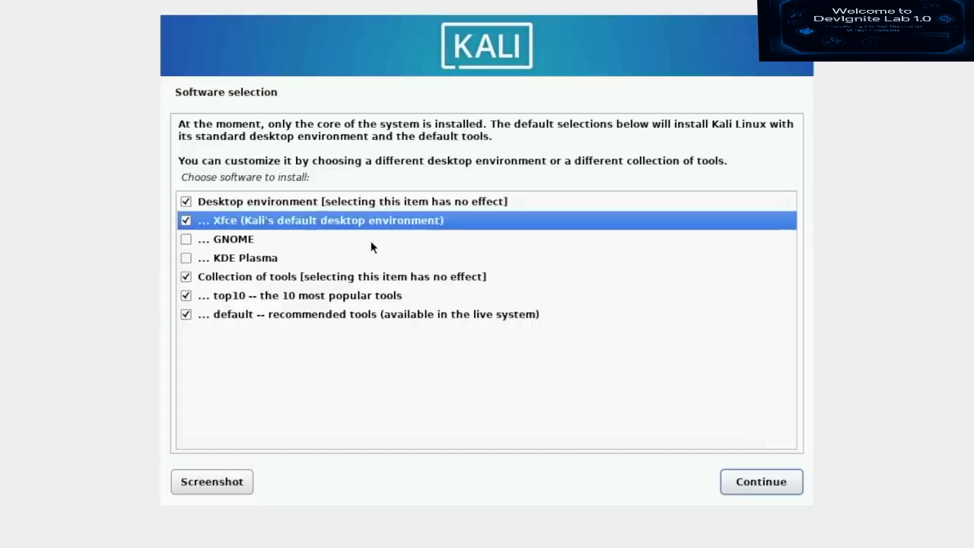
click(187, 222)
click(183, 241)
click(183, 241)
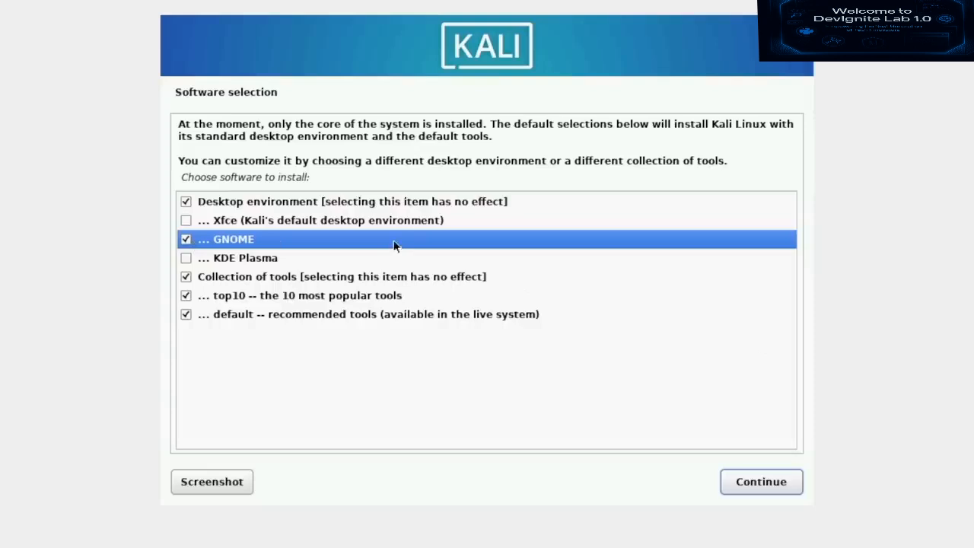
click(756, 486)
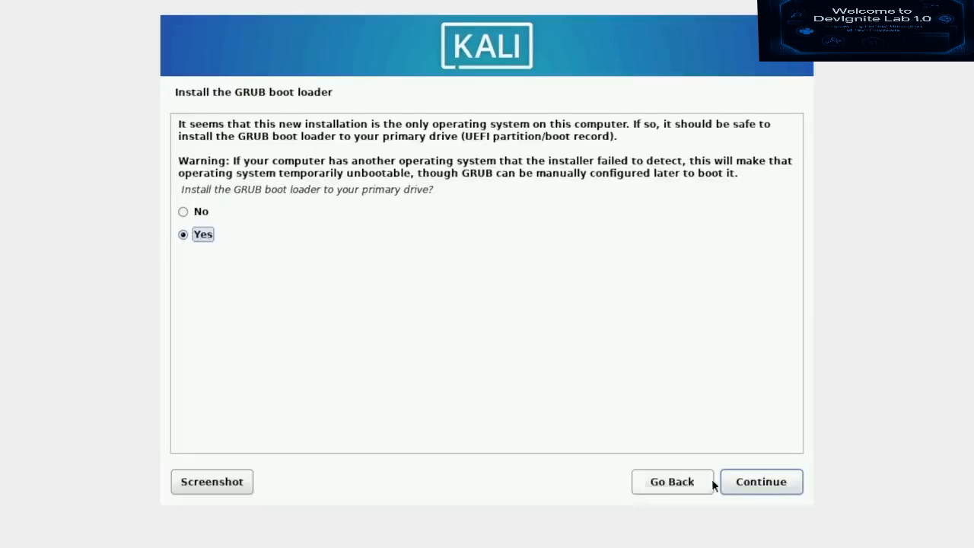
- Install GRUB to /dev/sda and continue past Installation complete to reboot
click(762, 482)
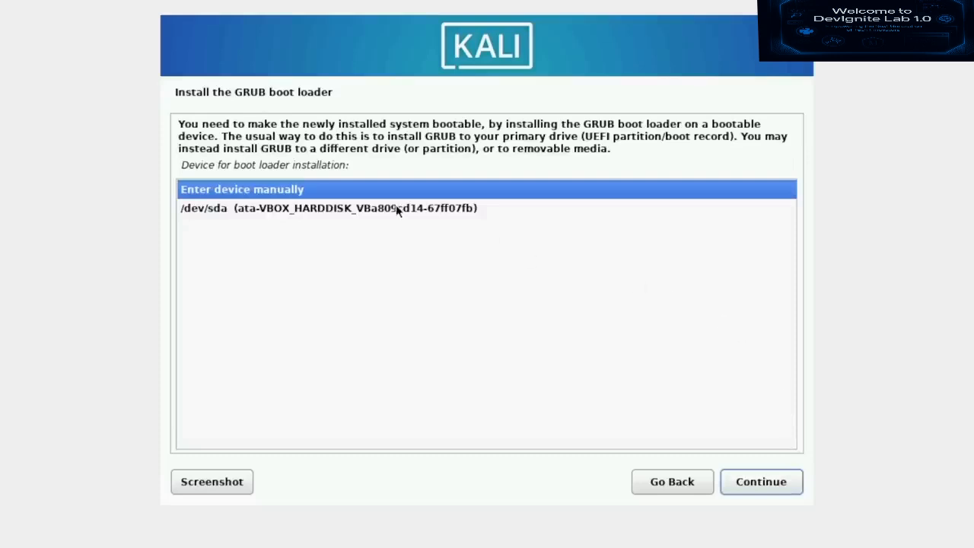
click(508, 213)
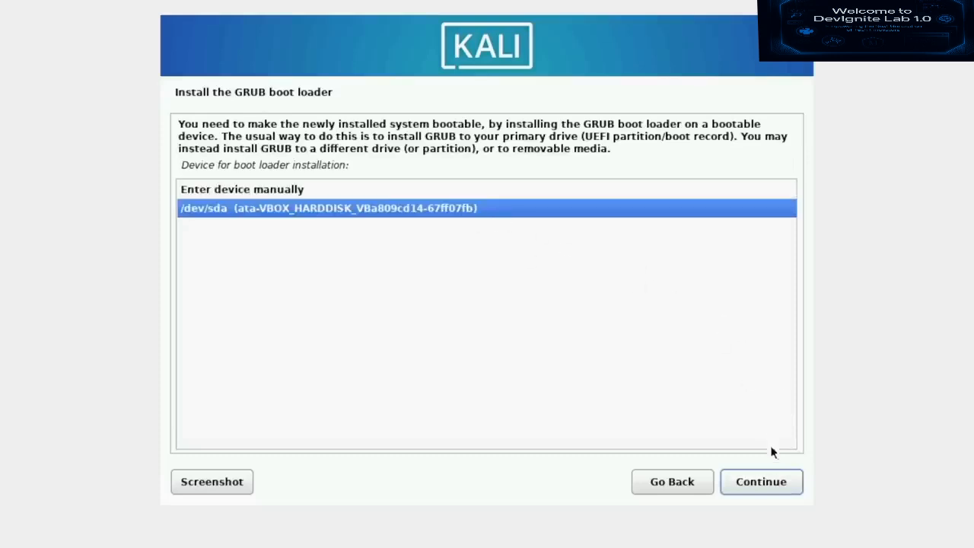
click(761, 482)
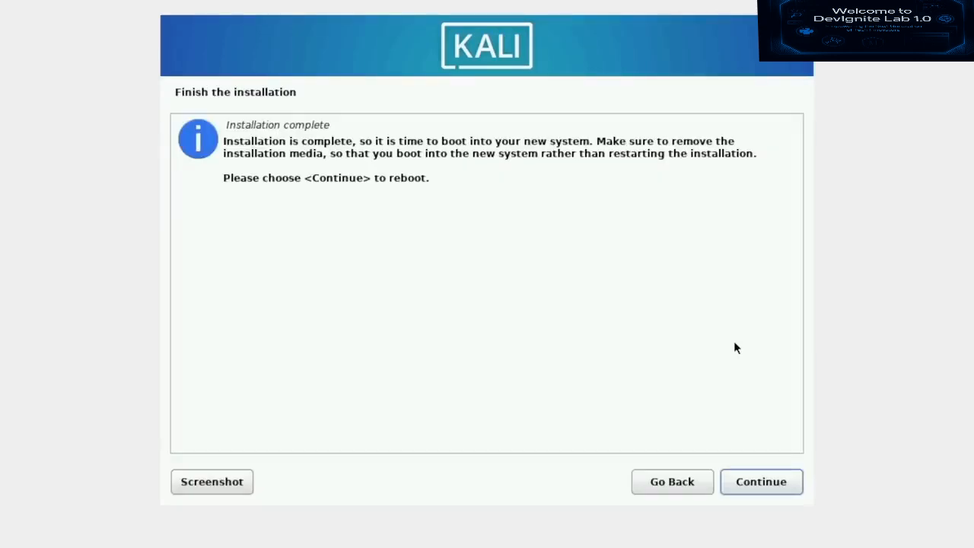
click(788, 485)
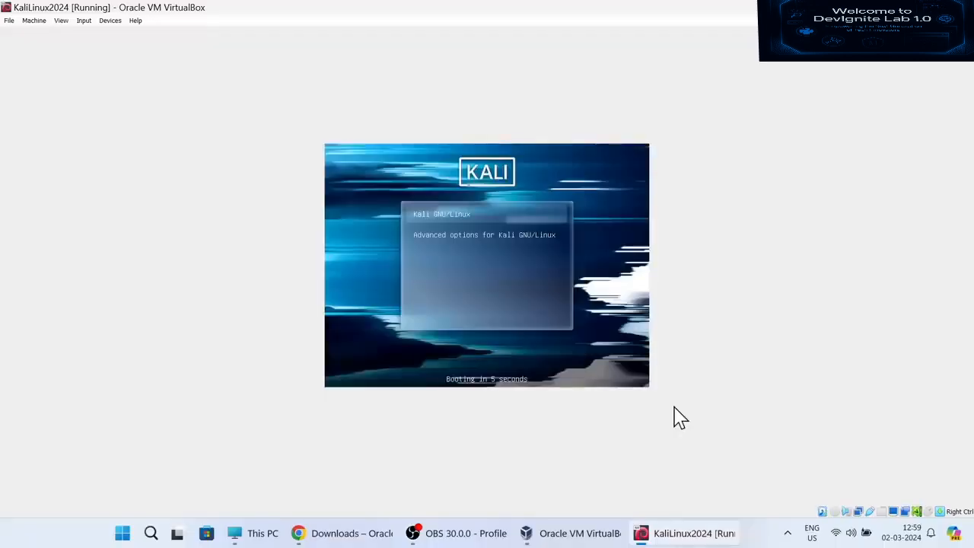
- Boot Kali GNU/Linux from GRUB, pick the user and confirm the GNOME session at login
key(Return)
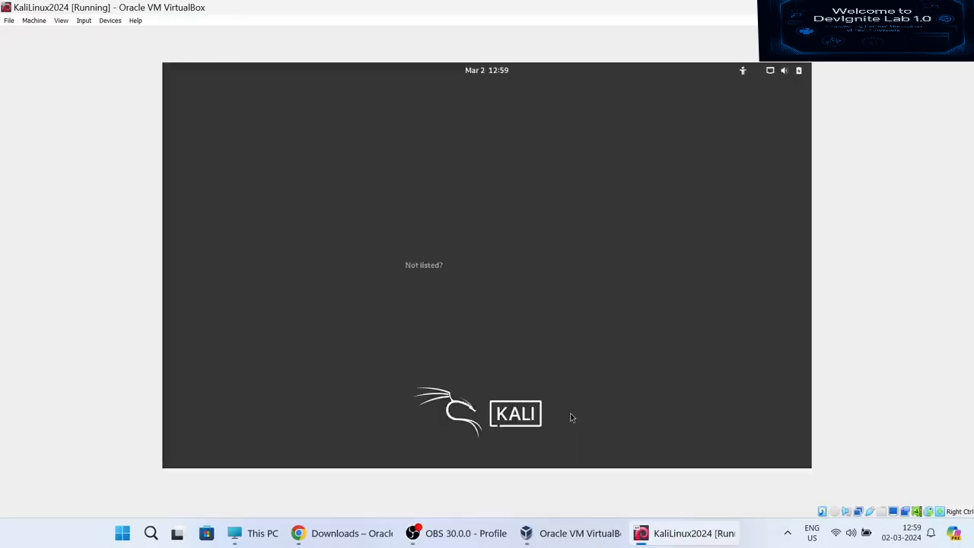
click(472, 251)
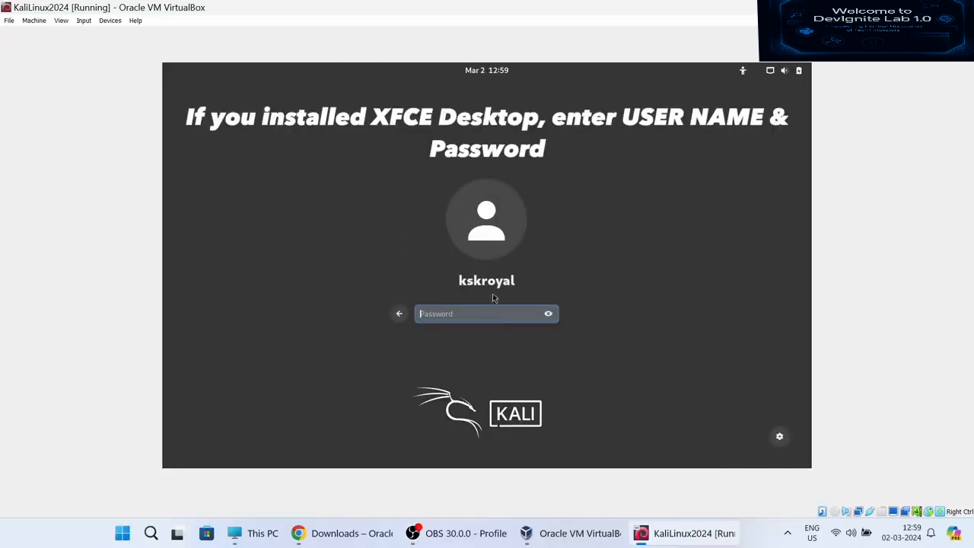
click(779, 437)
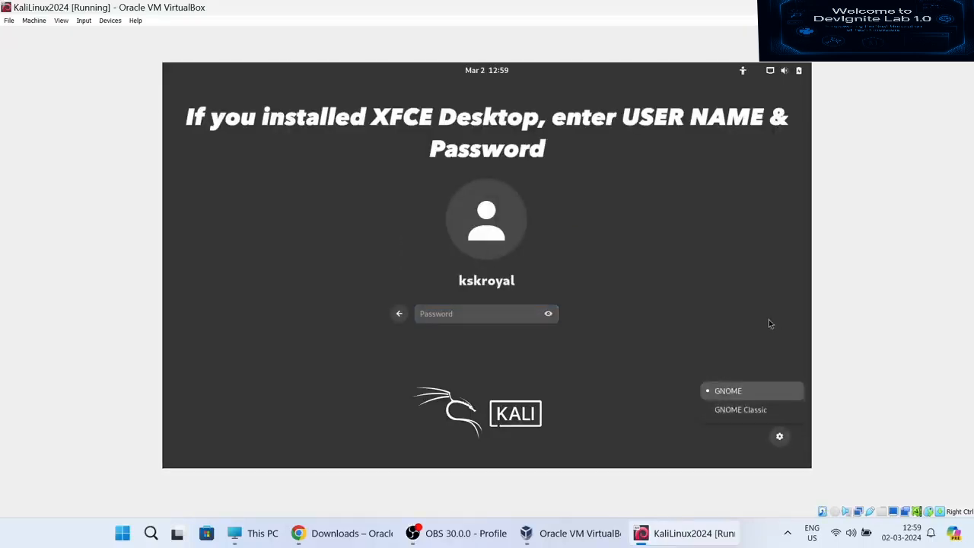
click(463, 312)
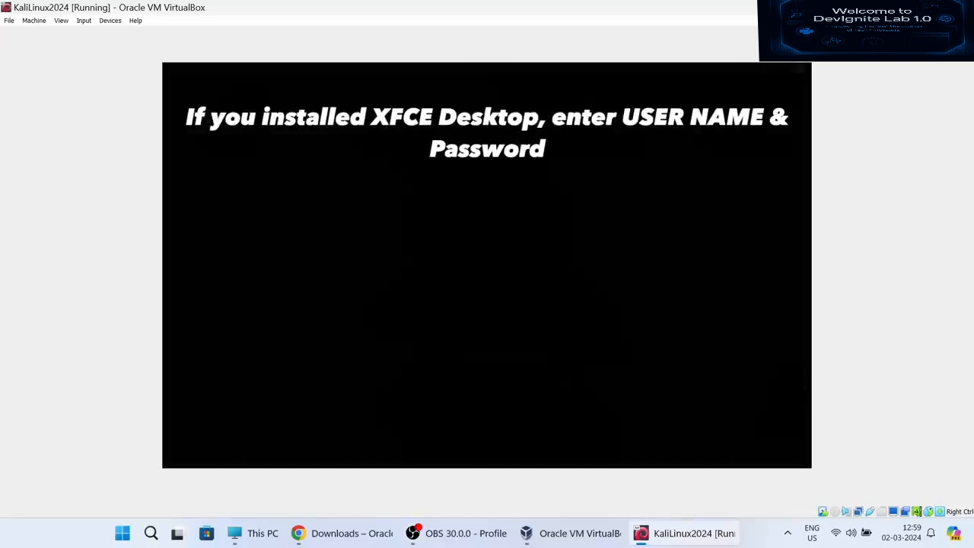
- Restore the VM window from maximized, then reposition and enlarge it on the host desktop
click(929, 7)
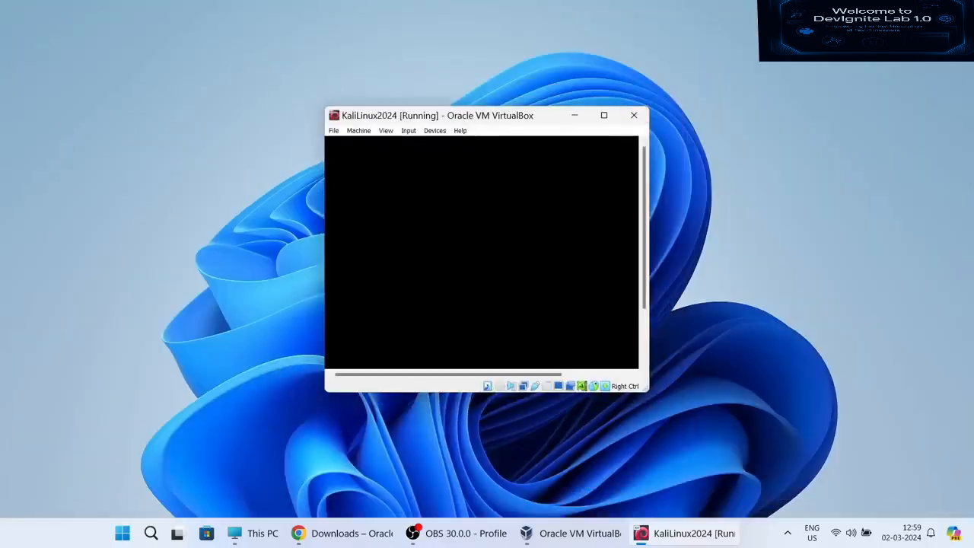
drag(466, 119, 355, 80)
drag(538, 348, 659, 417)
drag(511, 82, 572, 98)
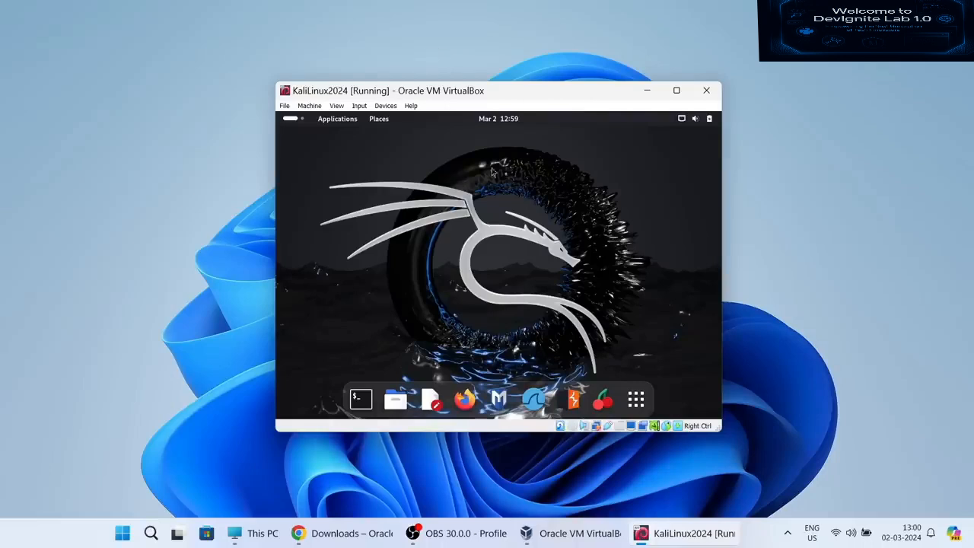
- Switch the VM to full screen and scroll through the Kali application grid
click(337, 105)
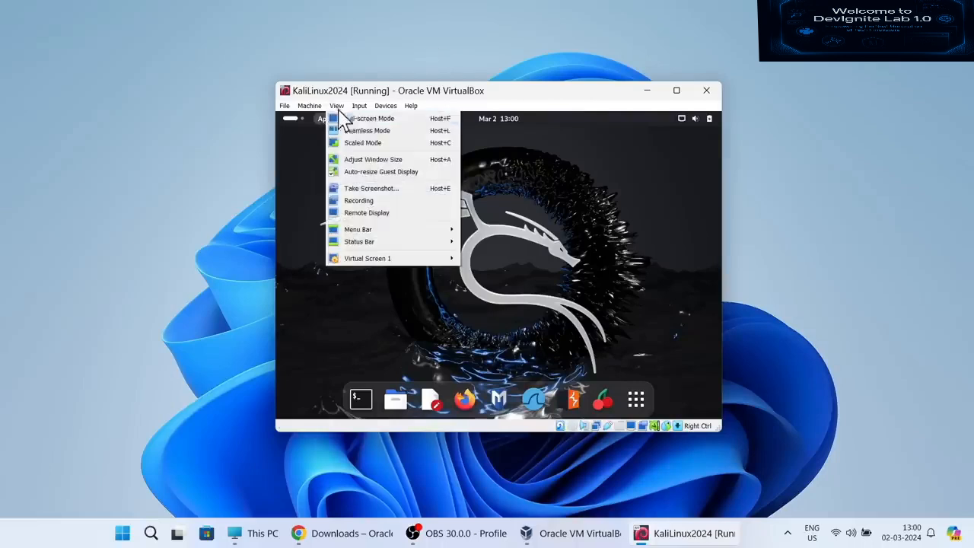
click(430, 119)
click(473, 315)
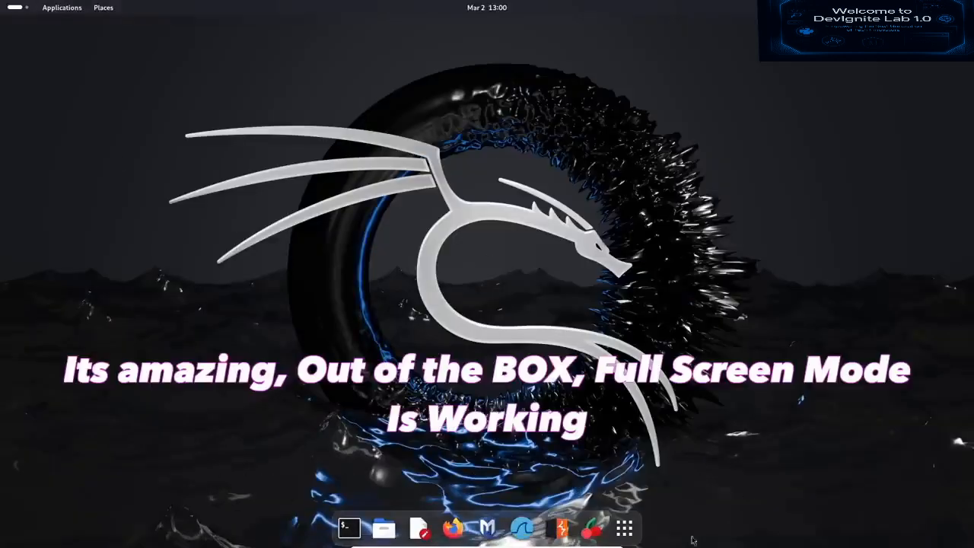
click(627, 527)
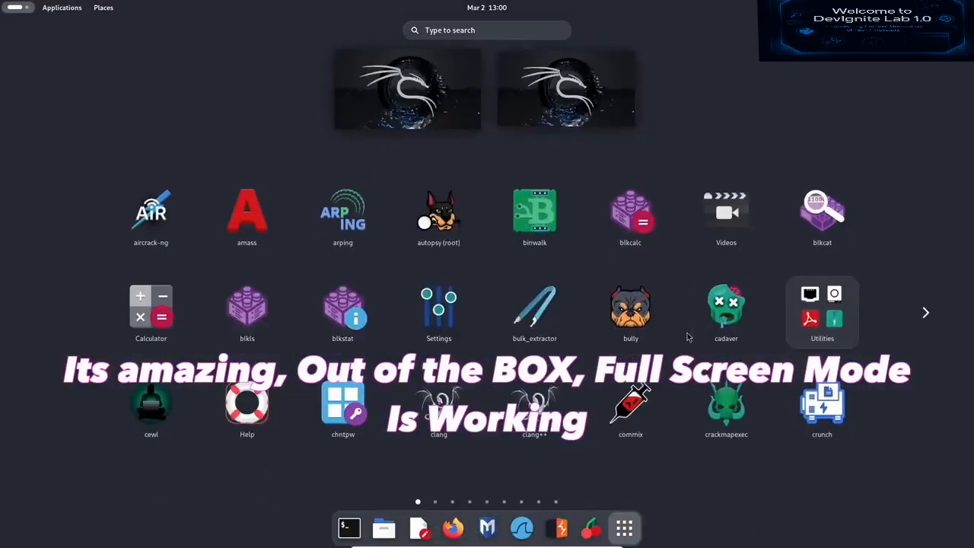
scroll(687, 336, down, 4)
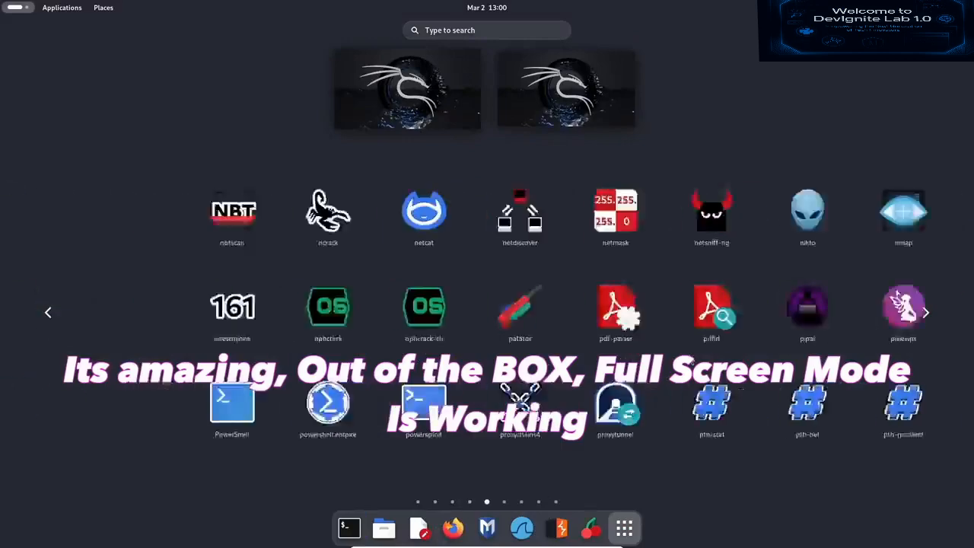
scroll(659, 449, down, 2)
scroll(660, 447, down, 2)
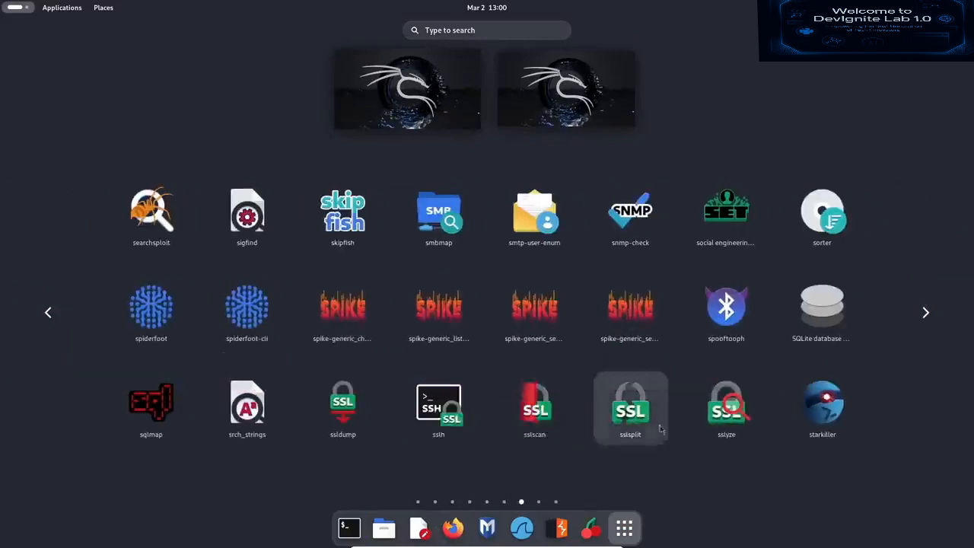
- Close the overview and open Wired network settings from the GNOME quick settings
click(9, 11)
click(8, 10)
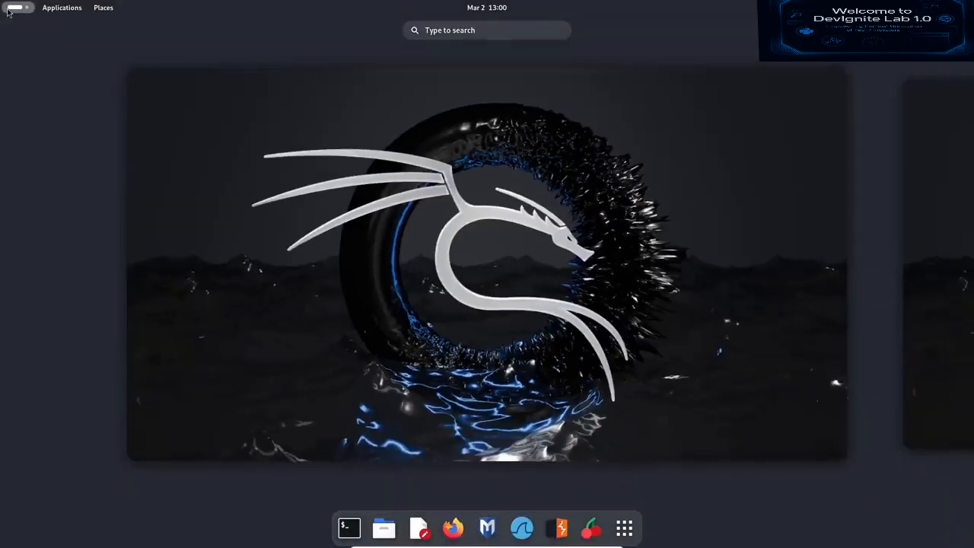
click(9, 11)
click(10, 10)
scroll(465, 241, down, 1)
scroll(466, 241, up, 1)
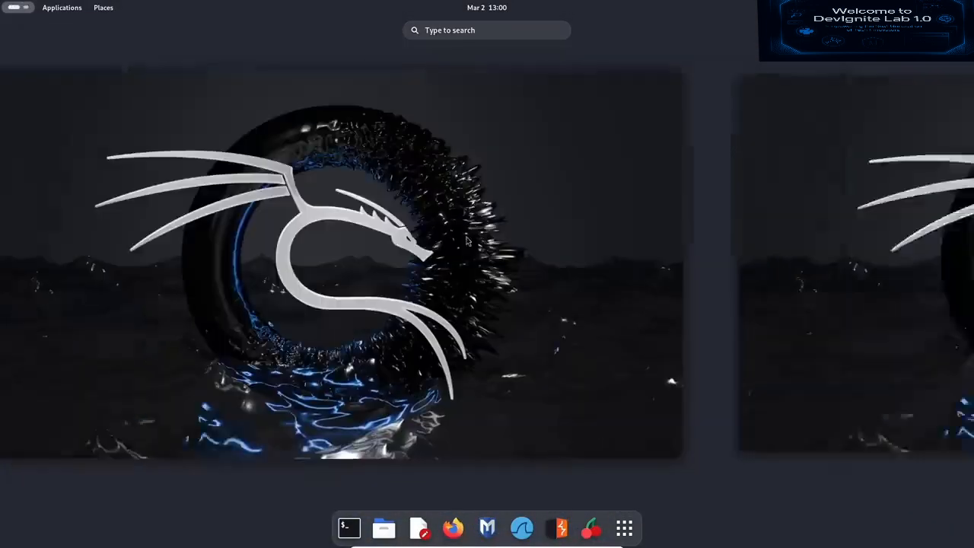
click(944, 8)
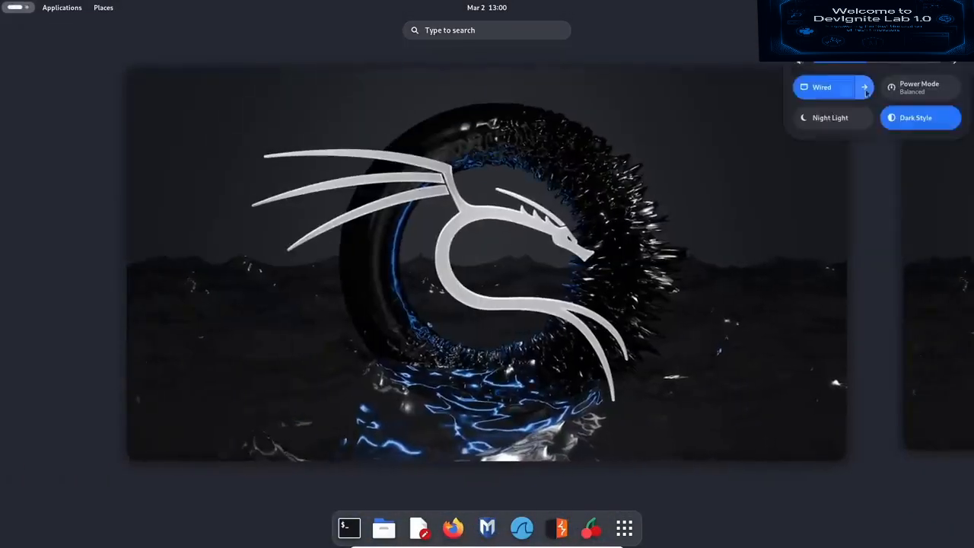
click(828, 32)
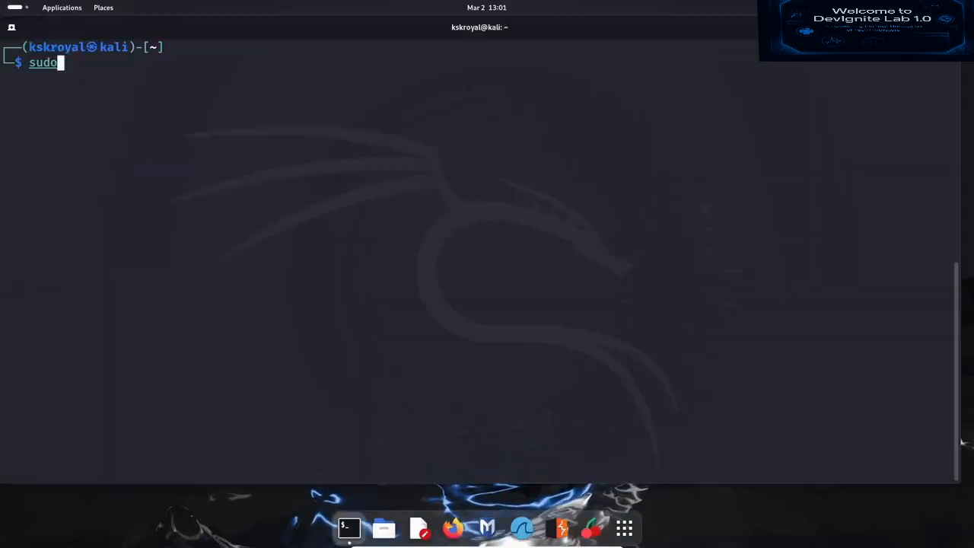
- Run 'sudo apt update && sudo apt upgrade -y', then reboot the VM with 'sudo reboot now'
text(apt update)
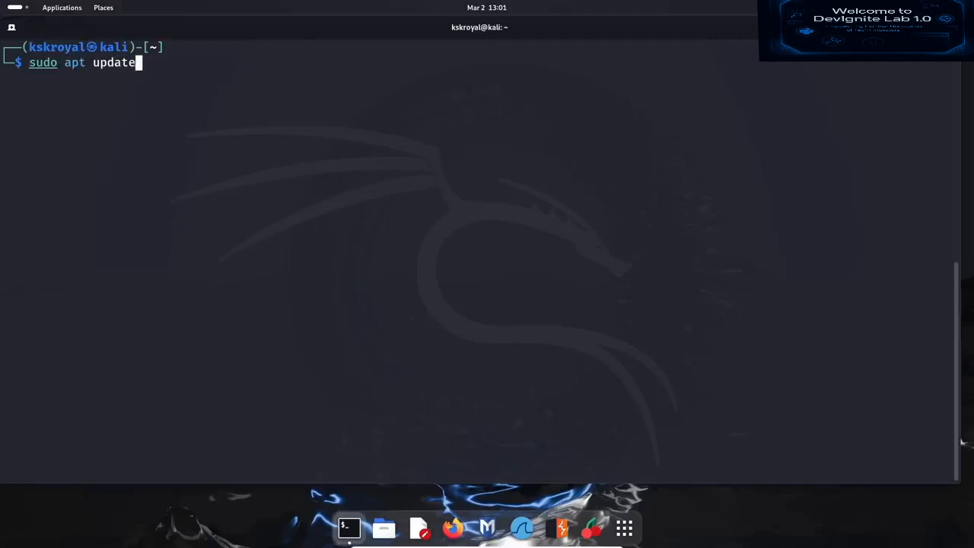
text( && sudo apt upgrade -y)
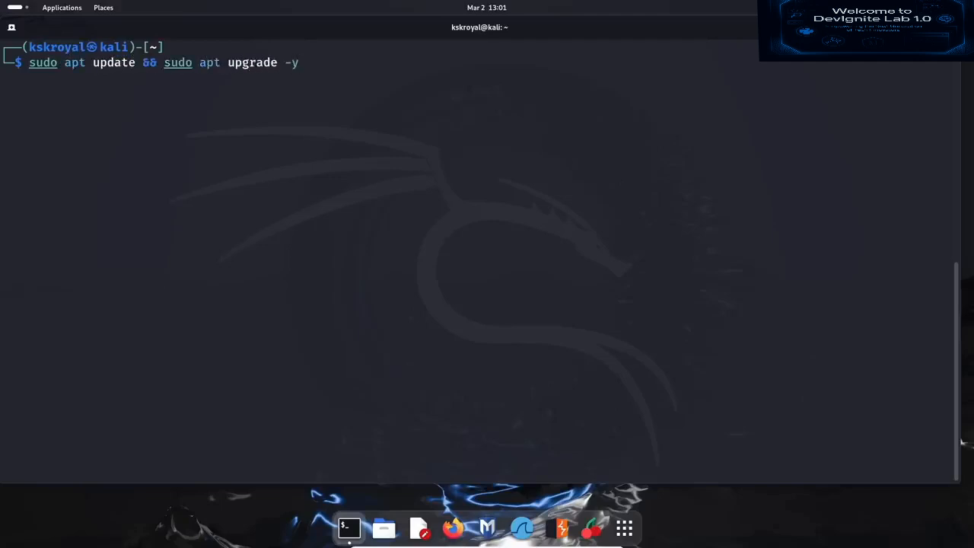
key(Return)
key(Return)
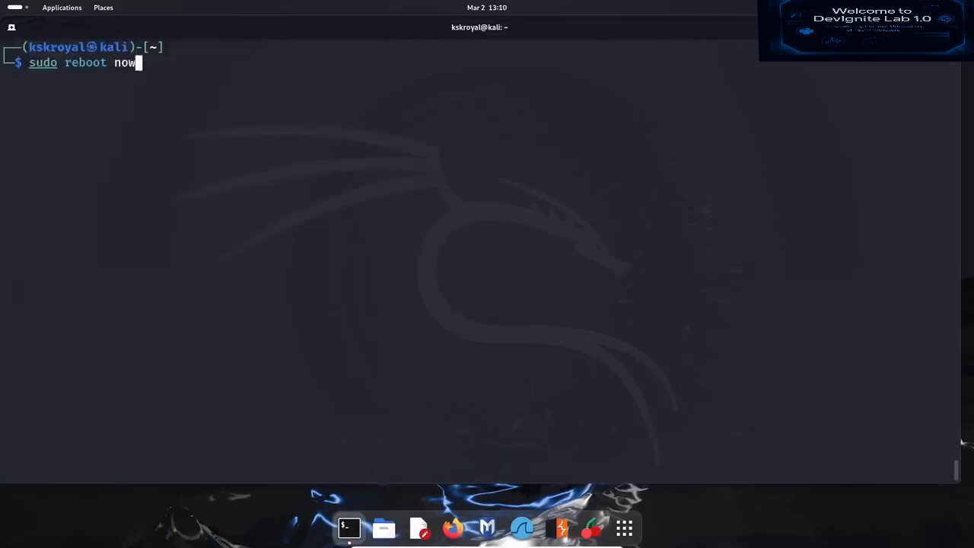
key(Return)
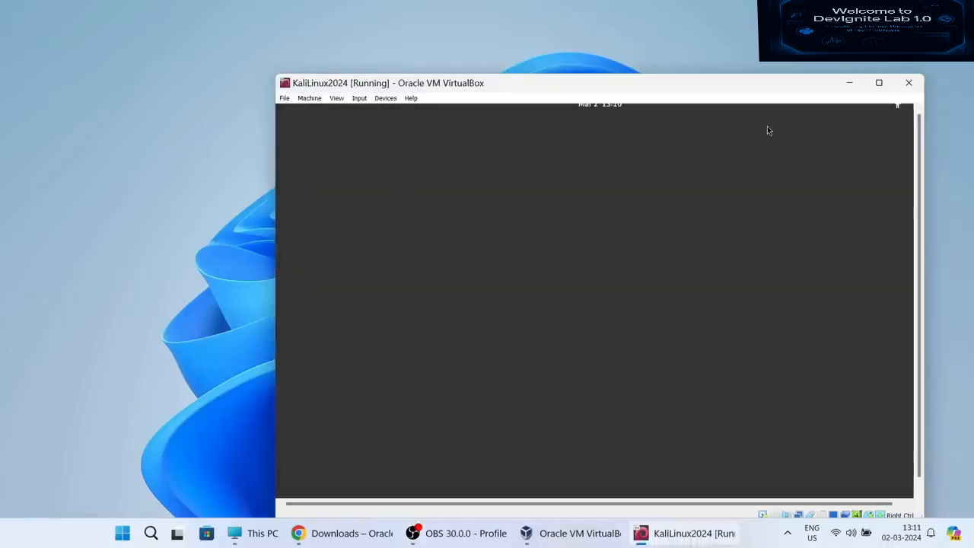
- Sign back into Kali with the user's password, then toggle full-screen mode on and off
click(879, 83)
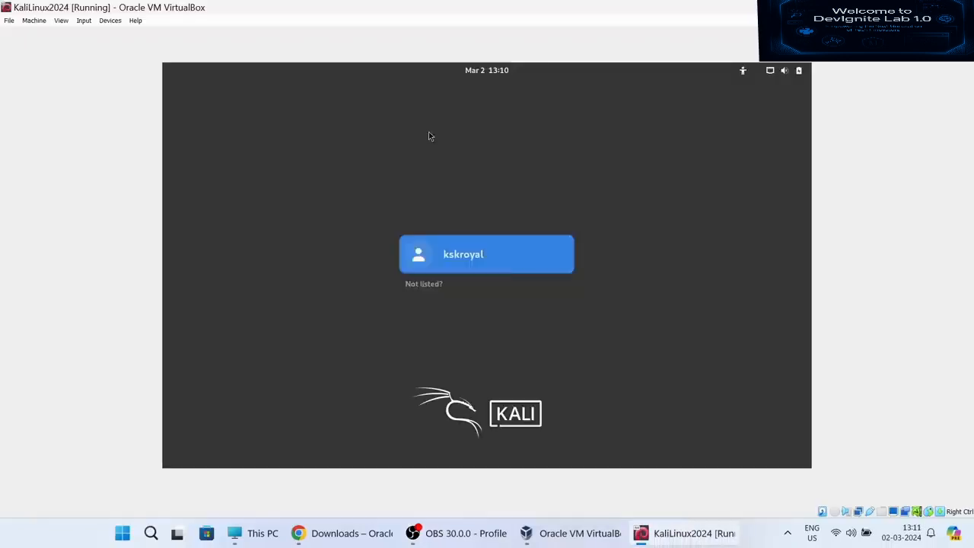
click(450, 255)
text(••••)
key(Return)
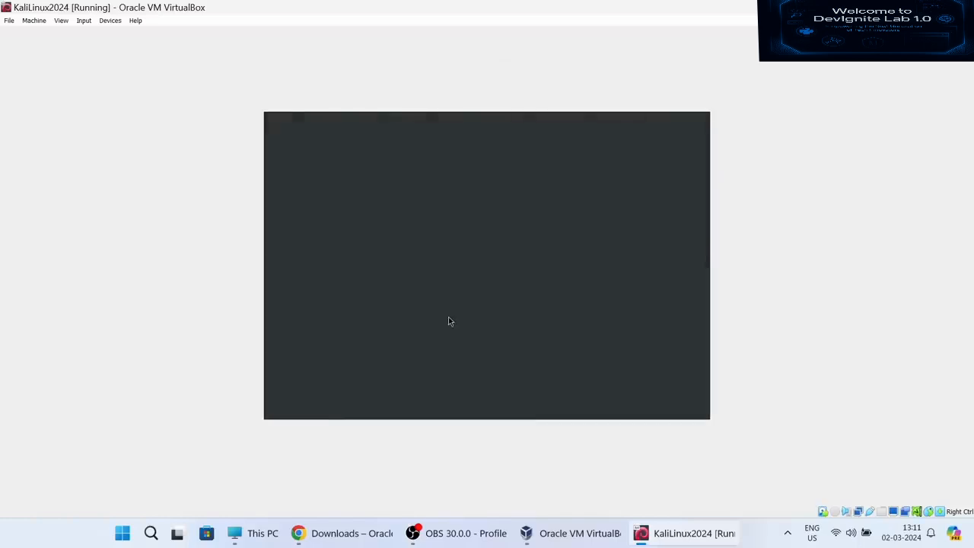
key(ctrl+f)
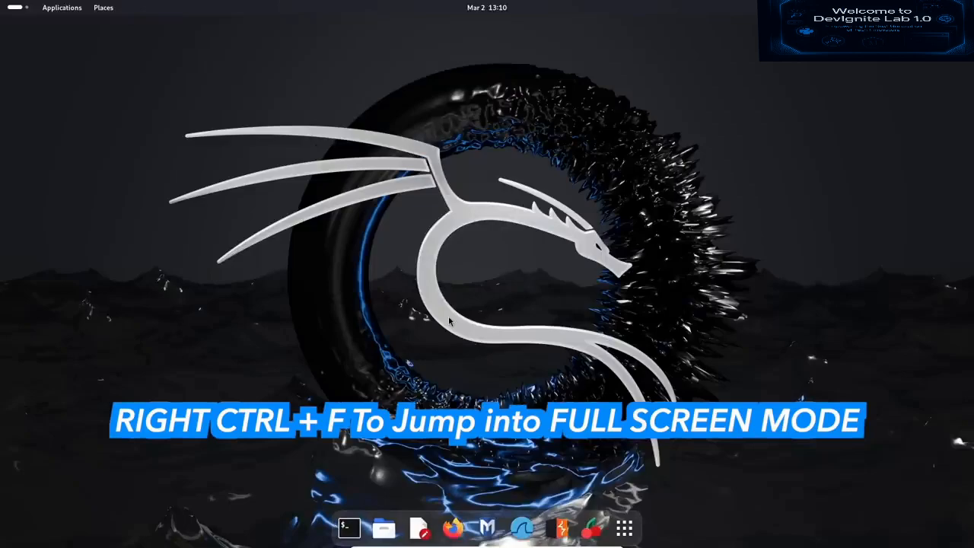
key(ctrl+f)
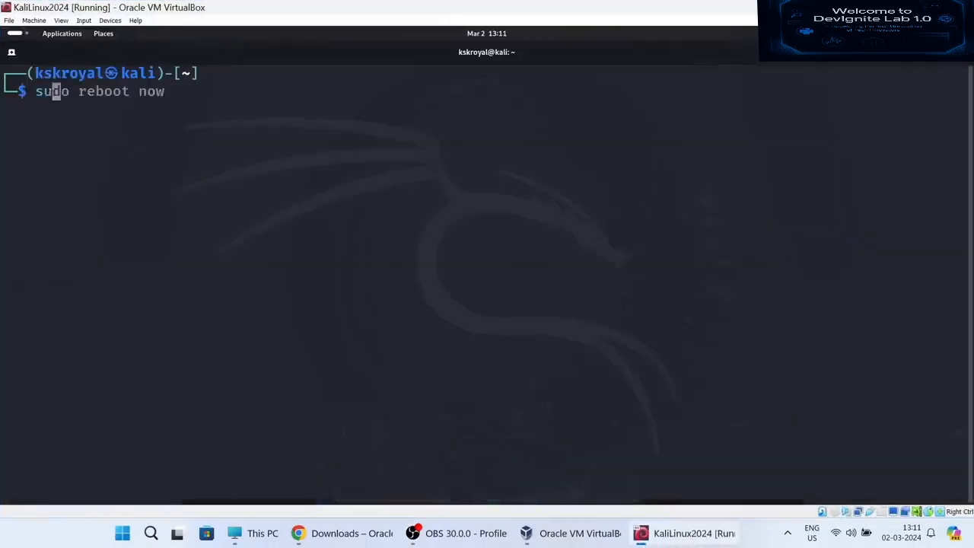
- Install the kernel headers with 'sudo apt-get install linux-headers-$(uname -r)', confirming with y
text(do apt-get install linux-headers-$())
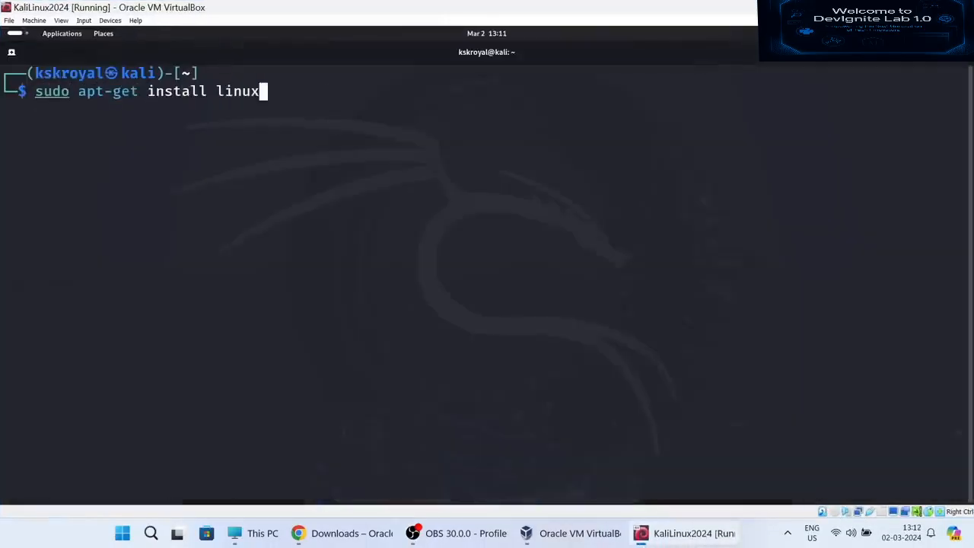
key(Left)
text(uname -r)
key(Right)
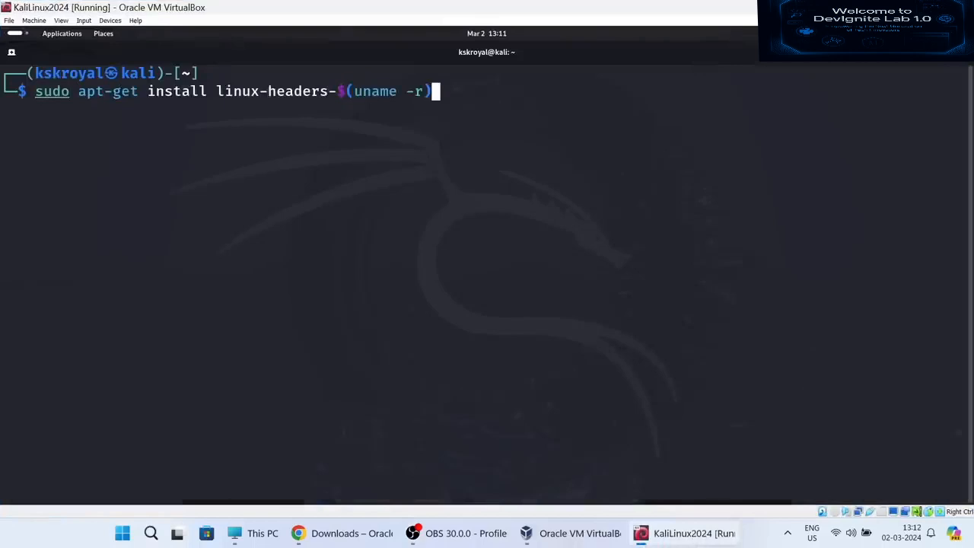
key(Return)
key(Return)
text(y)
key(Return)
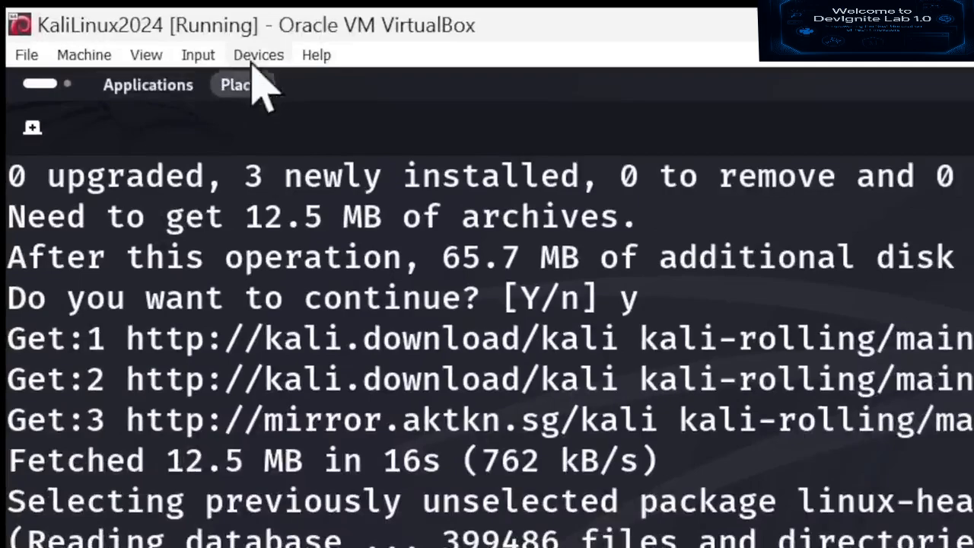
- Insert the Guest Additions CD image from the Devices menu and close the terminal
click(256, 58)
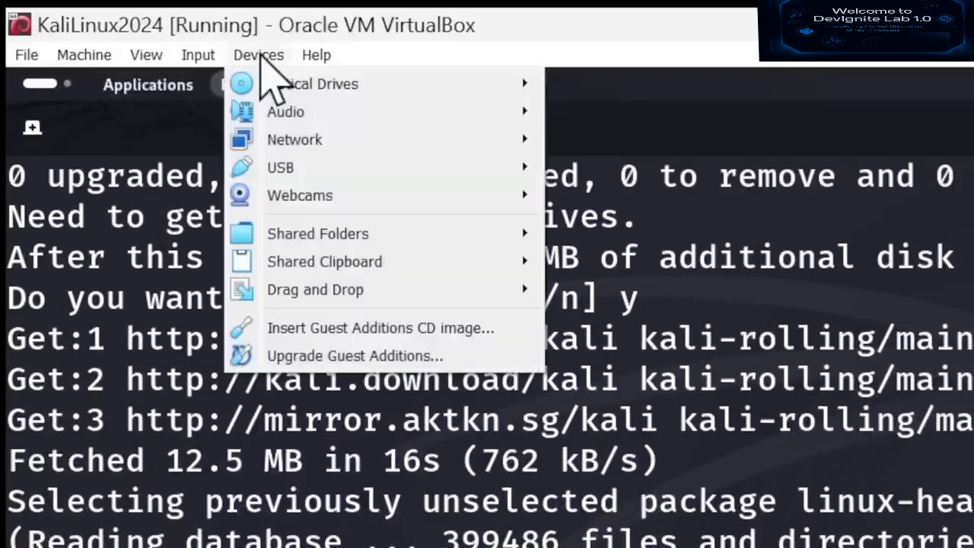
click(347, 329)
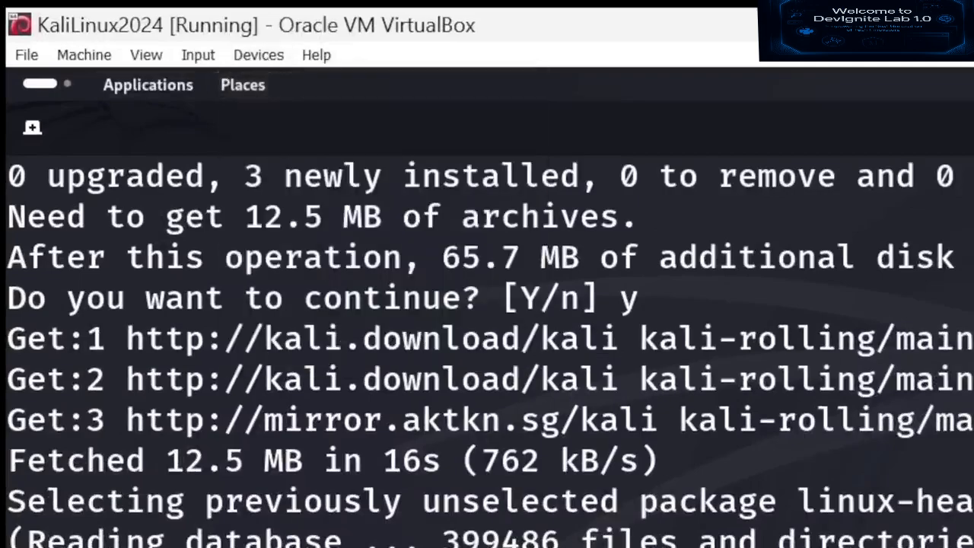
key(ctrl+d)
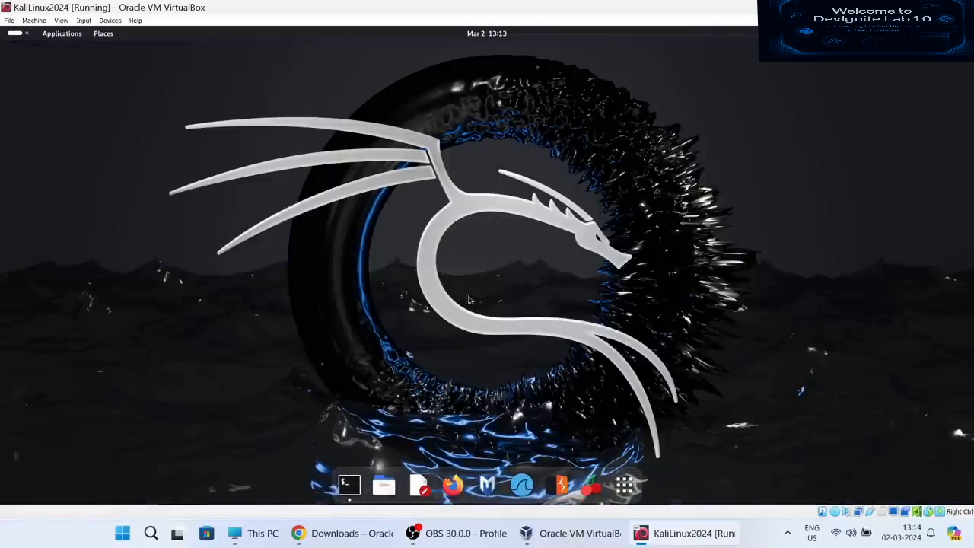
- In Files, select everything on the VBox_GAs_7.0.14 disc and copy it
click(385, 484)
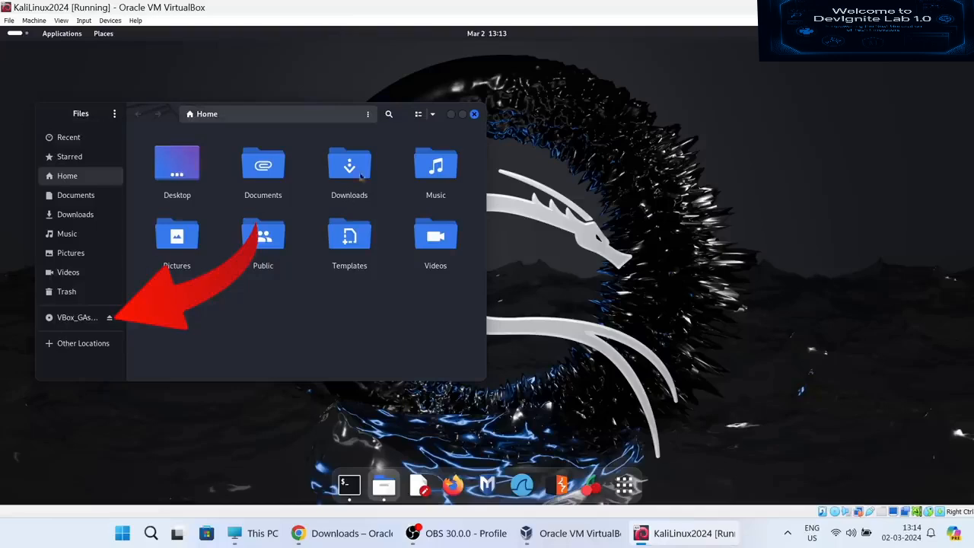
drag(417, 132, 645, 136)
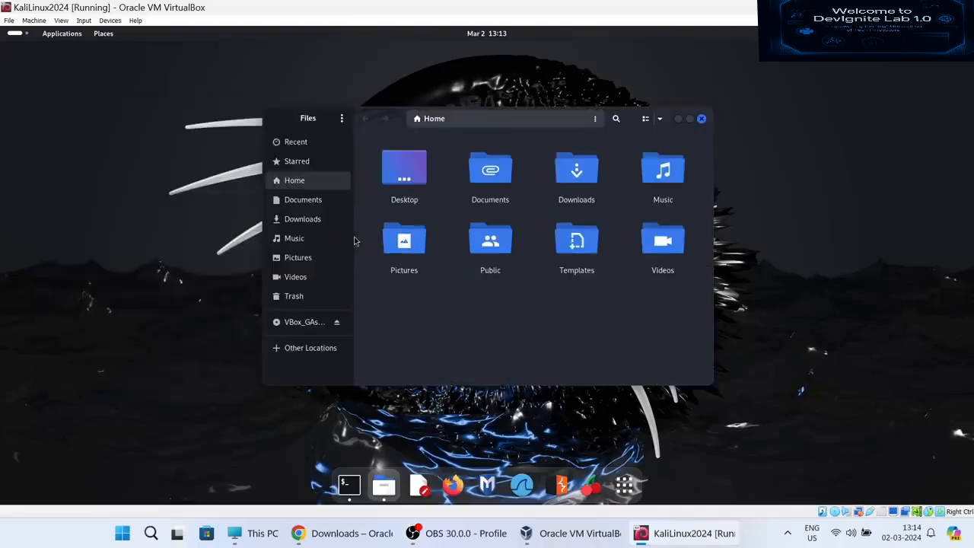
click(404, 242)
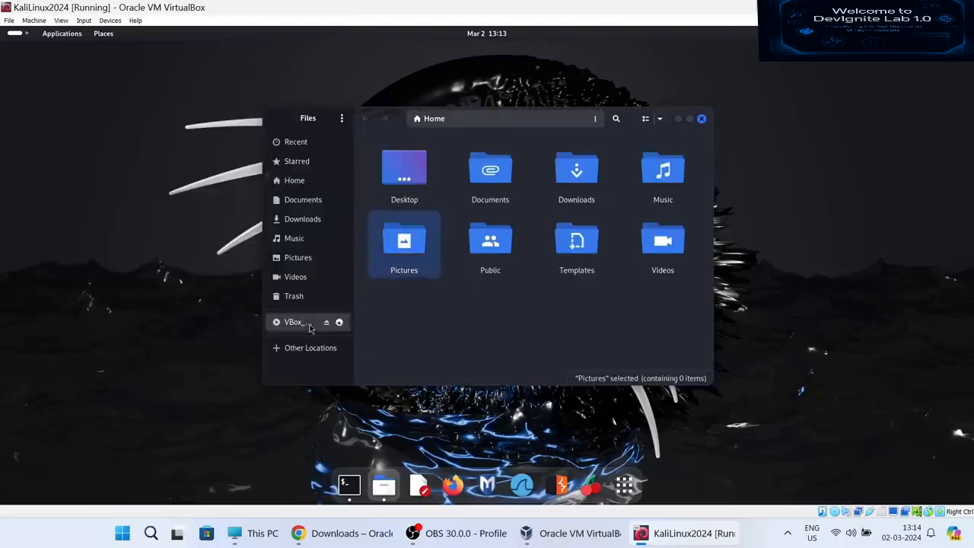
click(308, 325)
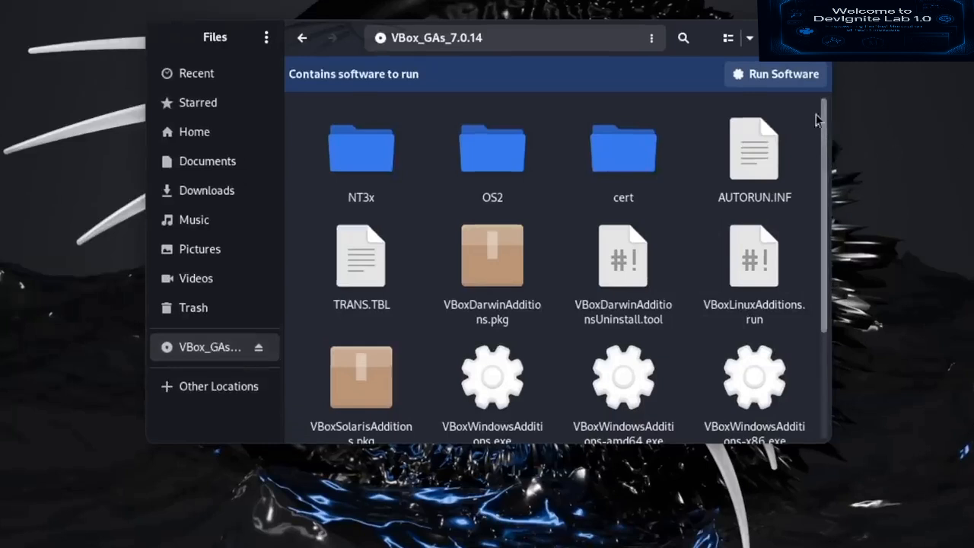
key(ctrl+a)
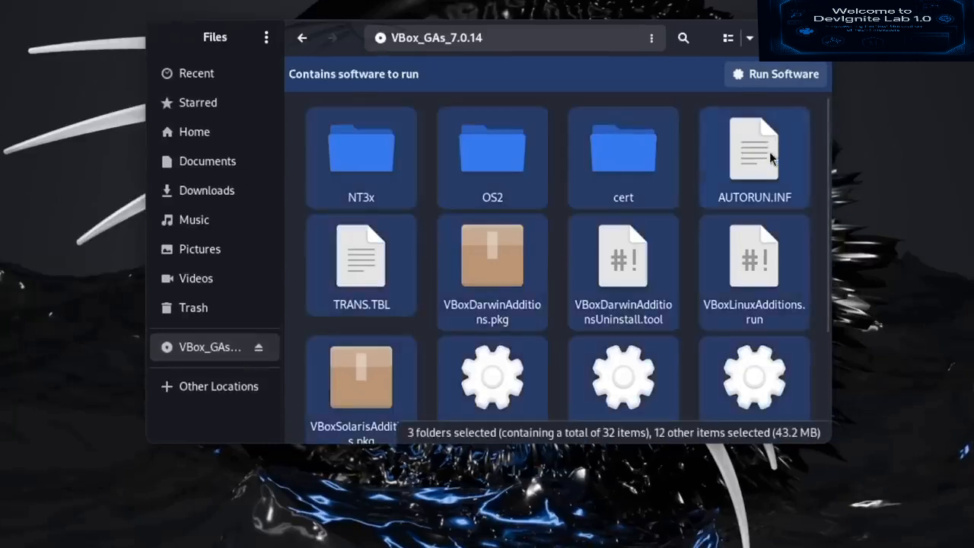
right_click(770, 152)
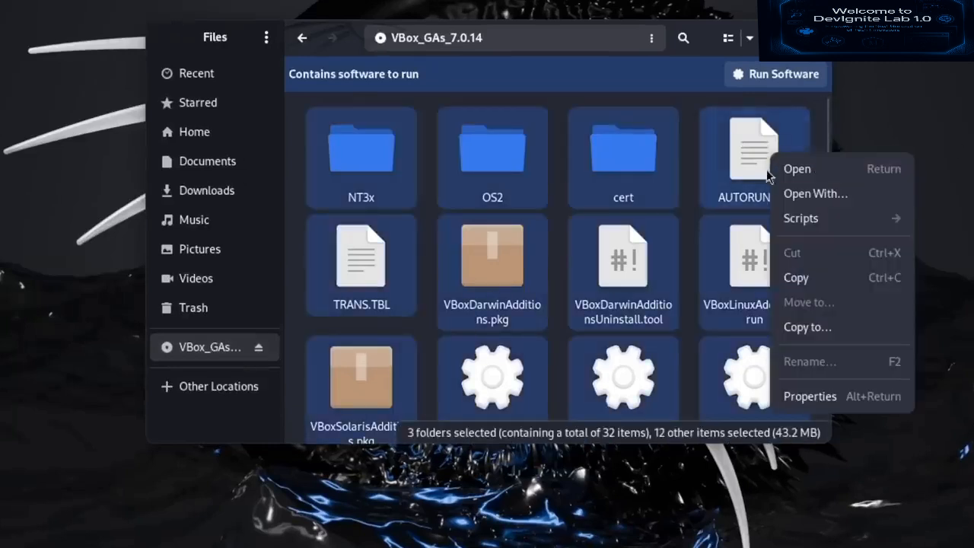
click(792, 279)
- Paste the copied disc files into the Documents folder
click(267, 174)
right_click(487, 257)
click(506, 328)
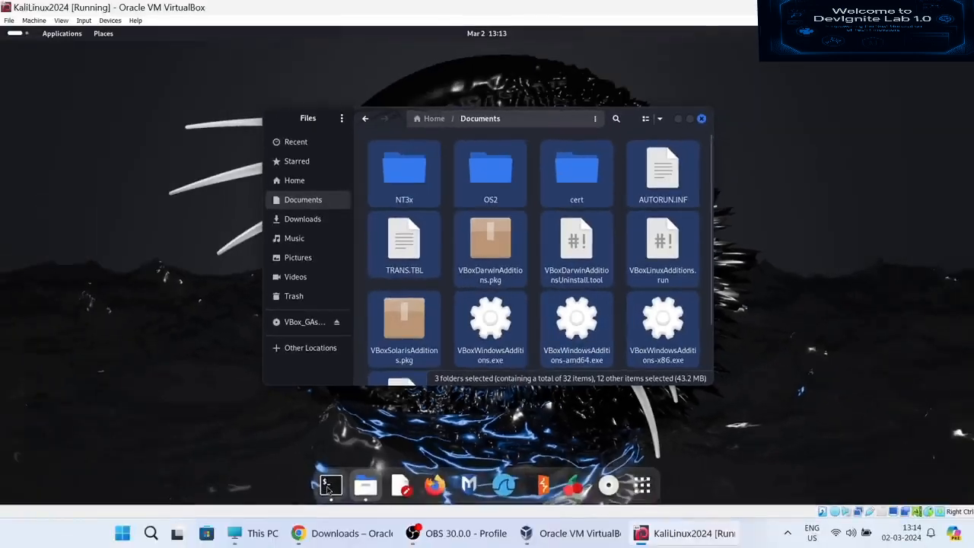
click(241, 547)
- Change into Documents in the terminal and list the .run files with 'ls *run'
key(ctrl+l)
text(cd Doc)
key(Tab)
key(Return)
text(ls *run)
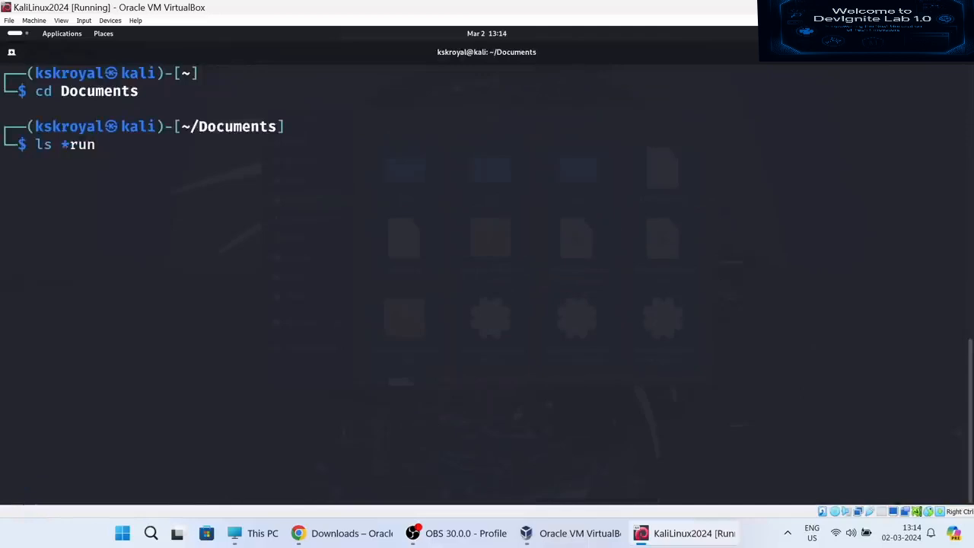
key(Return)
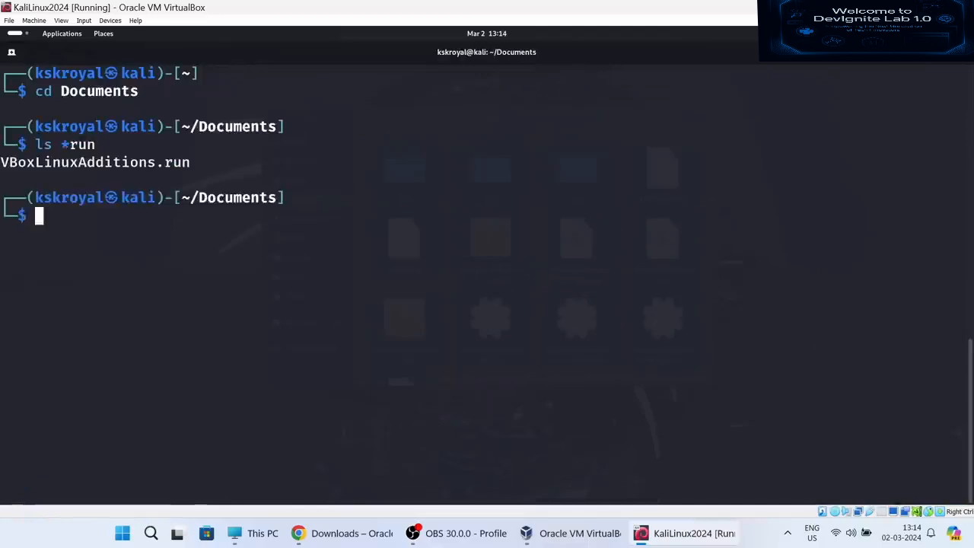
- Make VBoxLinuxAdditions.run executable with 'sudo chmod 777 VBoxLinuxAdditions.run'
double_click(162, 163)
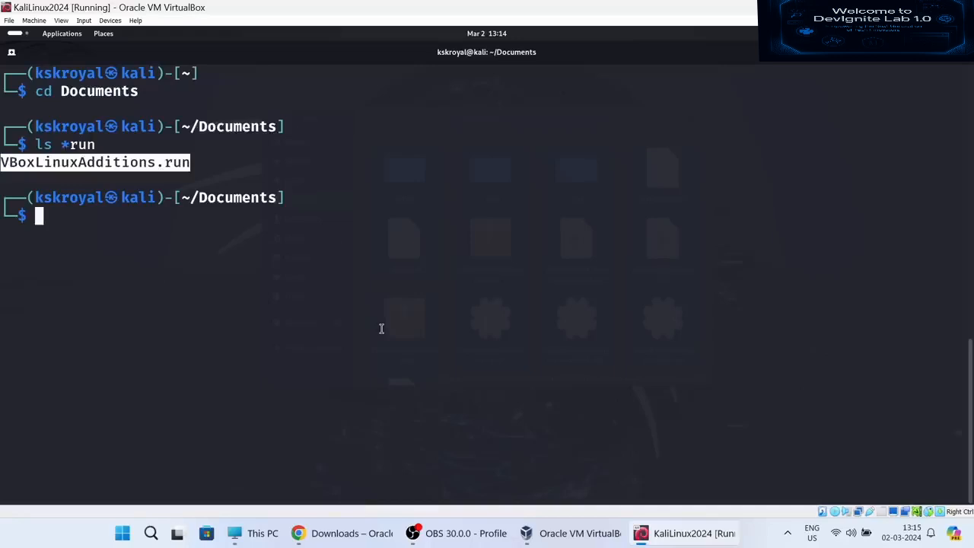
text(sudo ch)
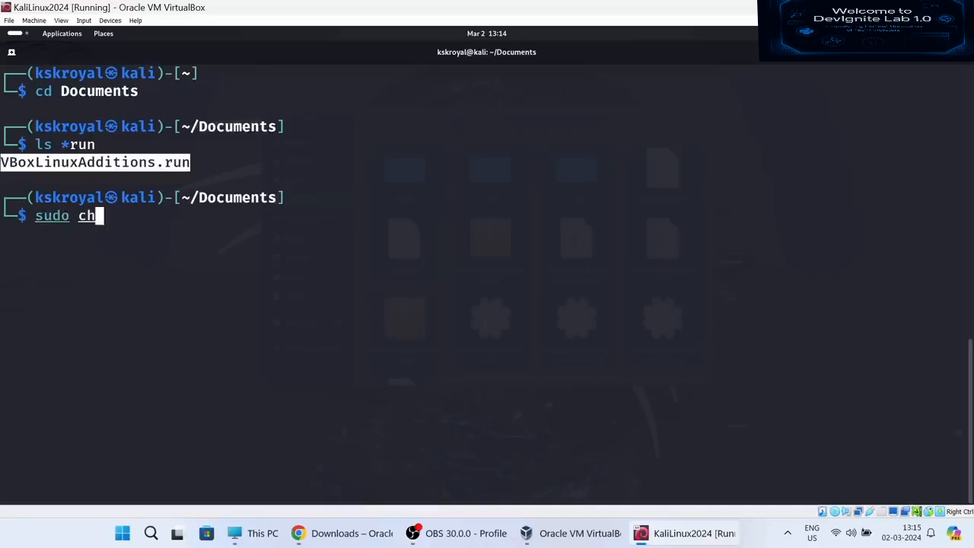
text(mod 777)
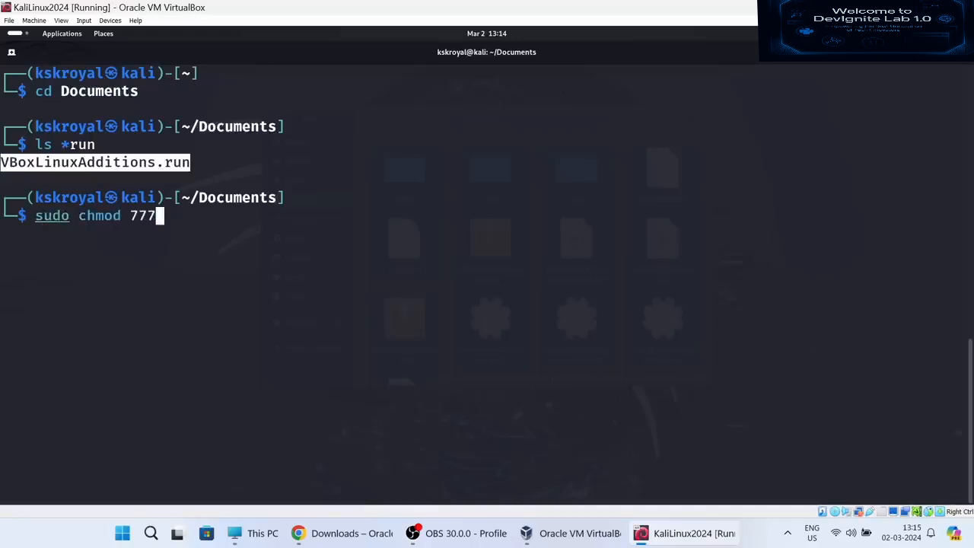
text( V)
key(Tab)
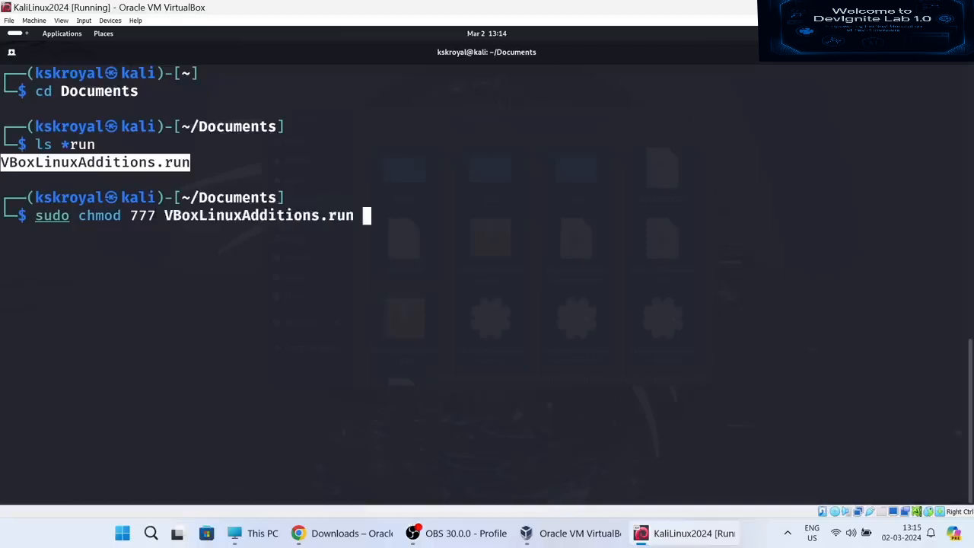
key(Return)
- Run 'sudo ./VBoxLinuxAdditions.run' and answer yes to install Guest Additions 7.0.14
text(sudo ./V)
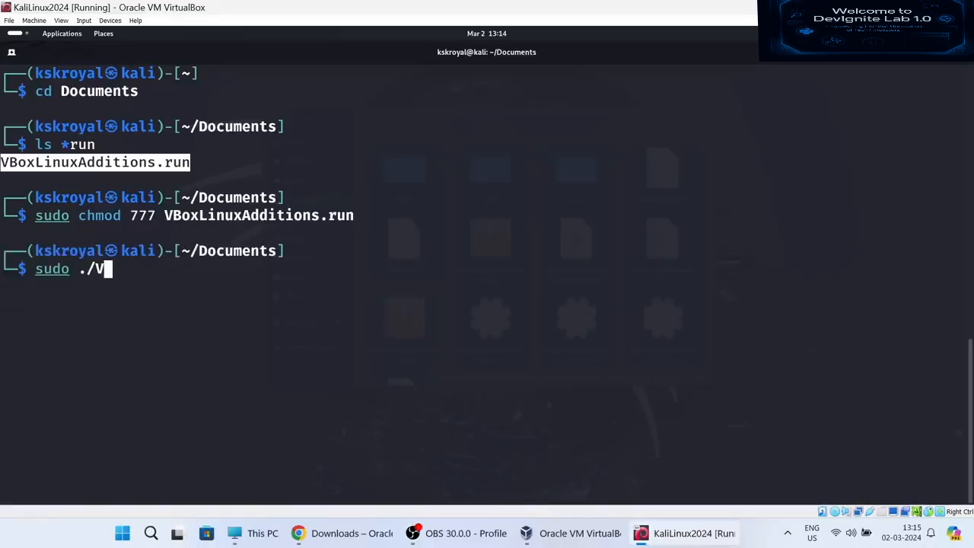
text(BoxLinuxAdditions.run)
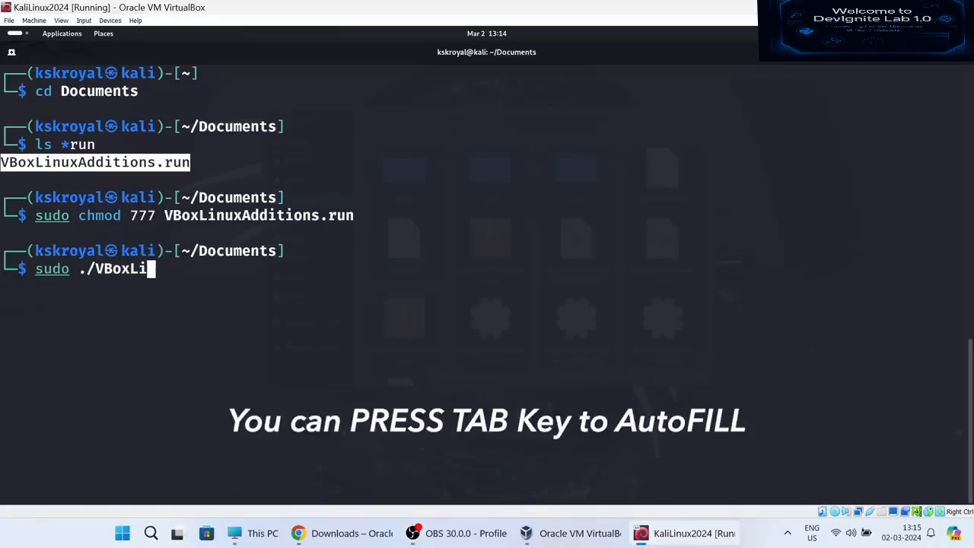
key(Tab)
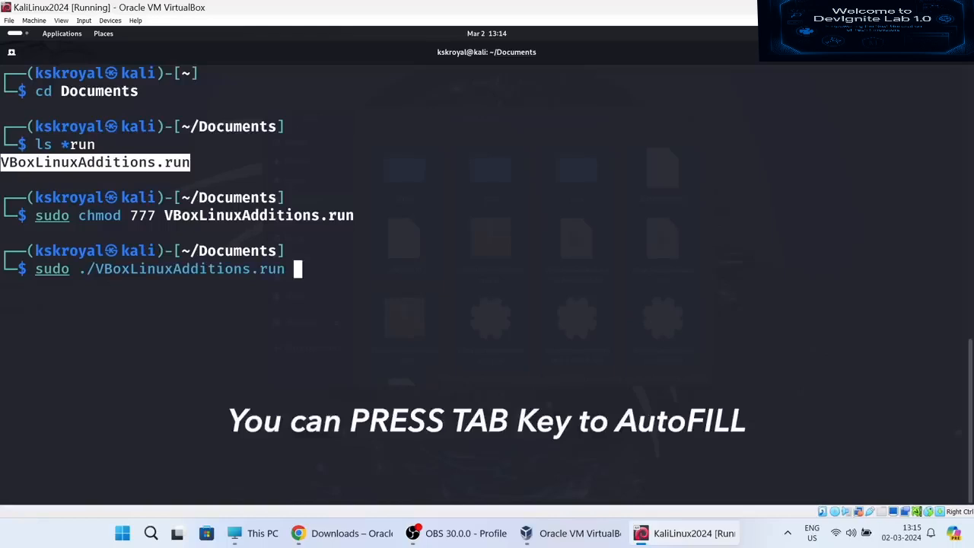
key(Return)
text(yes)
key(Return)
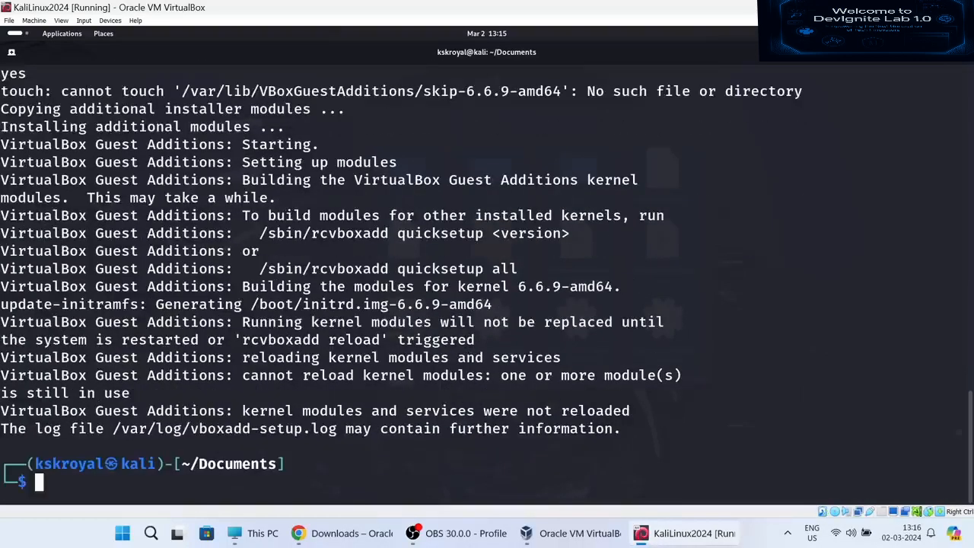
key(ctrl+l)
- Reboot Kali with 'sudo reboot now' and sign back in with the user's password
text(sudo reboo)
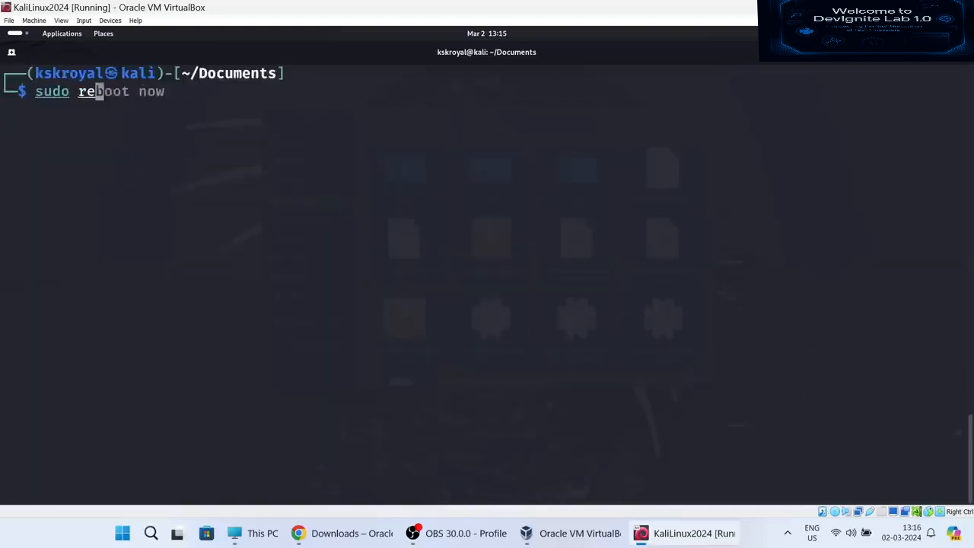
text(t now)
key(Return)
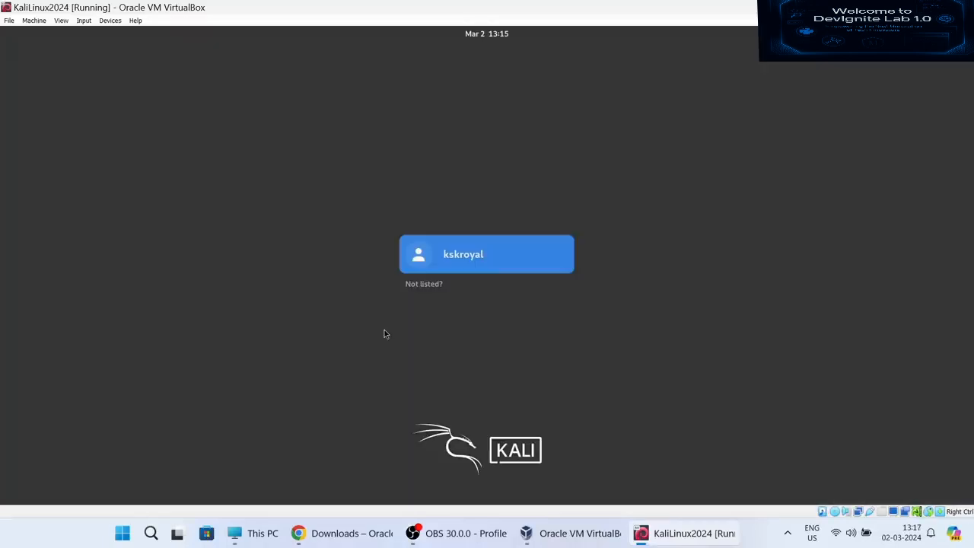
click(487, 242)
text(kali)
key(Return)
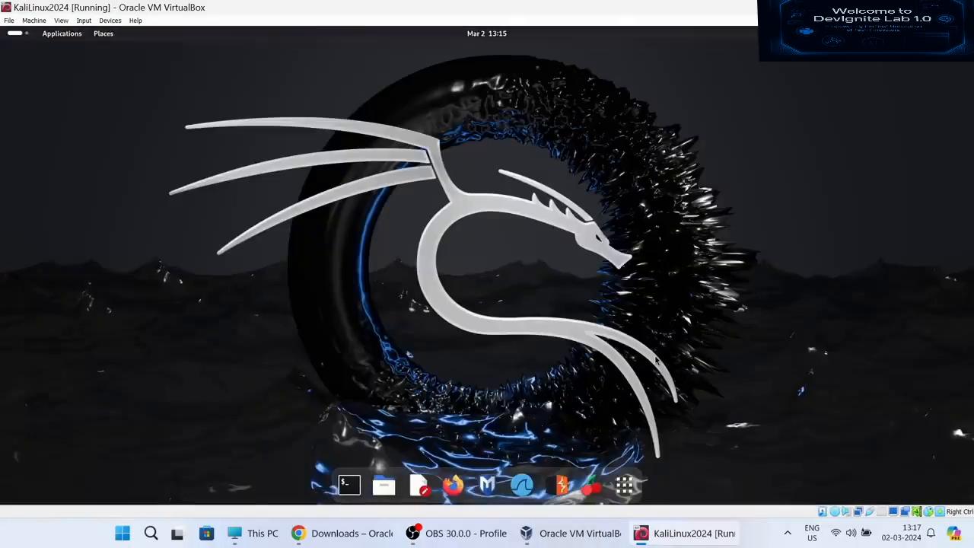
- Browse the GNOME application grid and its Utilities folder, then return to the desktop
click(624, 484)
scroll(626, 394, down, 1)
scroll(626, 394, down, 1)
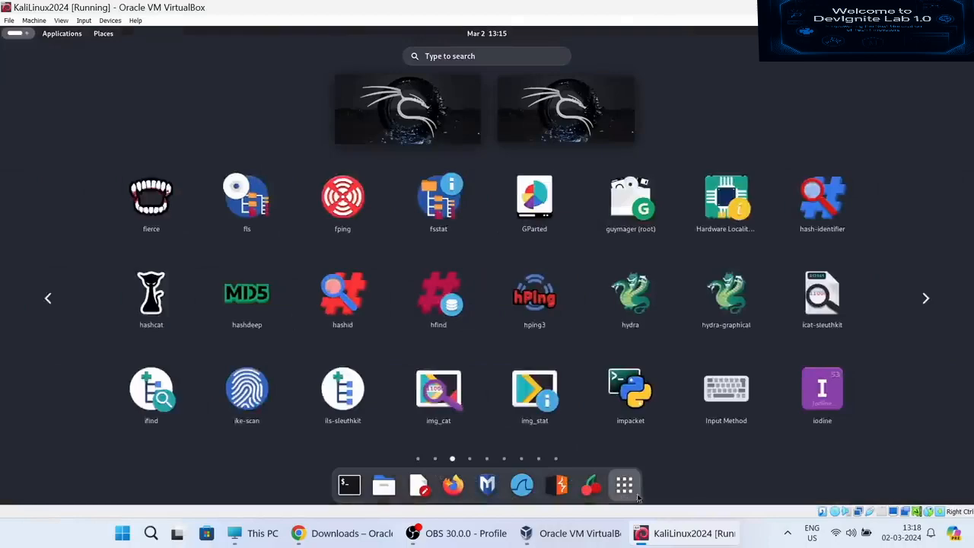
click(624, 485)
click(624, 485)
scroll(611, 344, down, 1)
scroll(615, 347, up, 1)
click(810, 317)
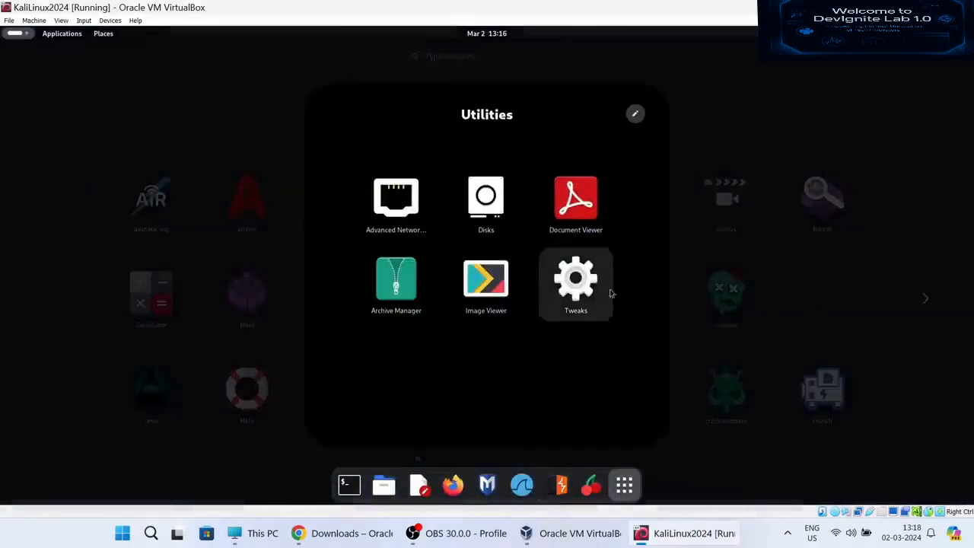
click(691, 283)
scroll(426, 345, down, 1)
scroll(573, 369, down, 1)
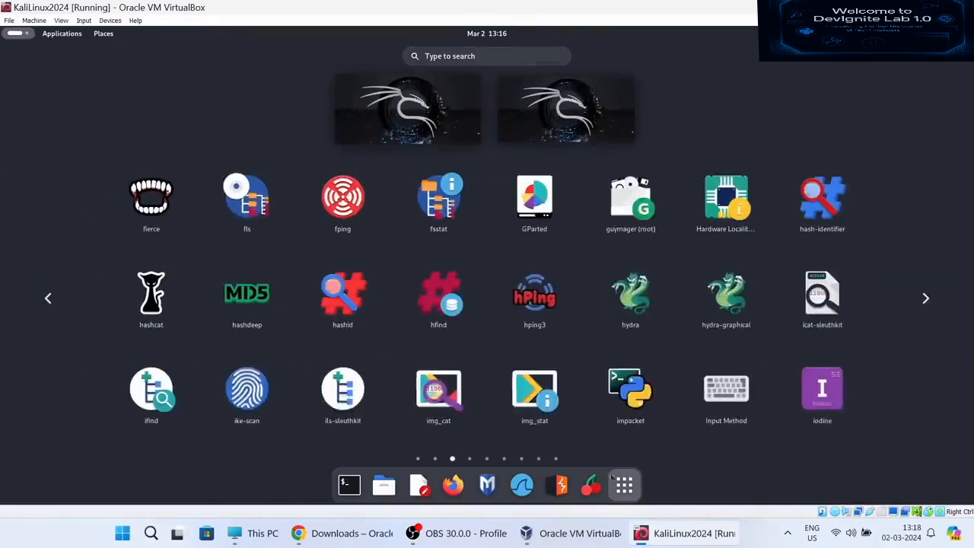
click(626, 487)
- Open a terminal to check the x86_64 system info and run htop
click(349, 485)
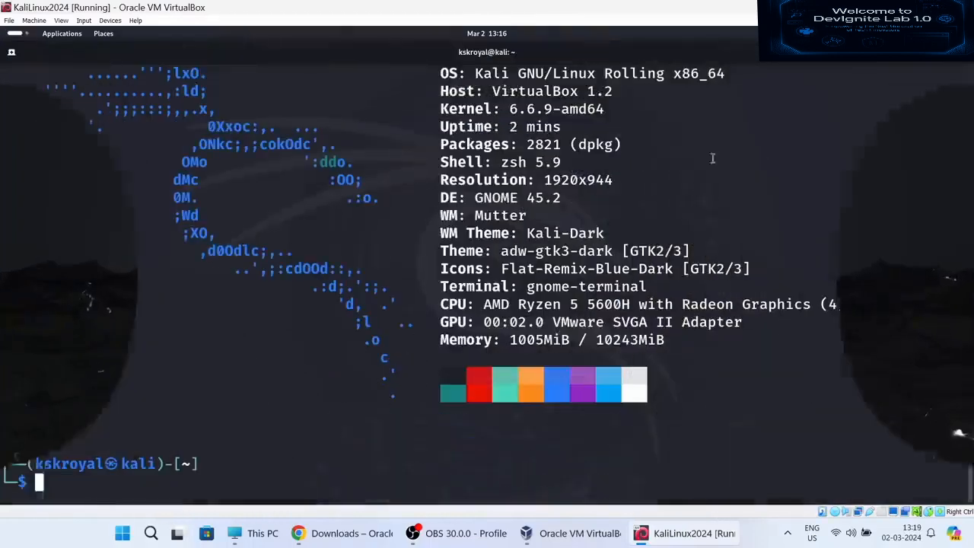
double_click(699, 73)
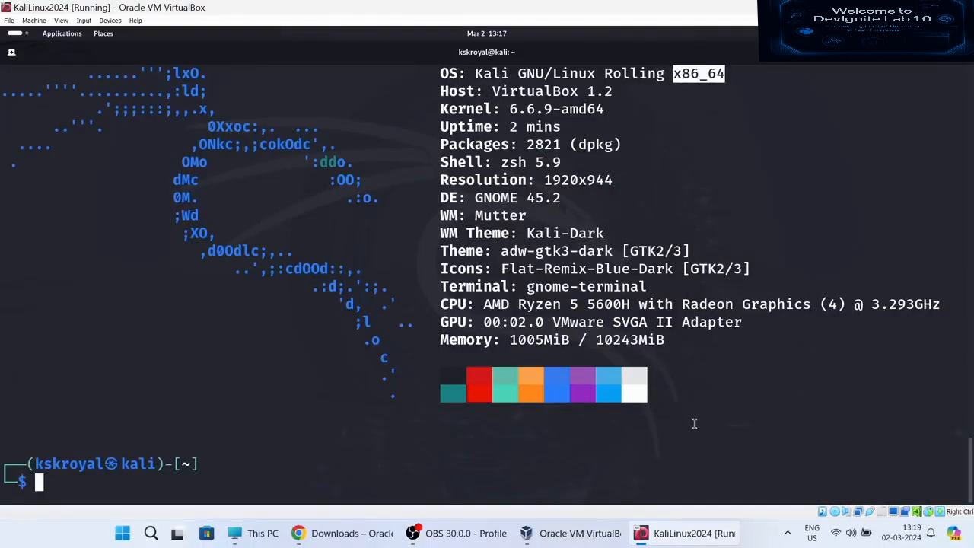
key(ctrl+l)
text(htop)
key(Return)
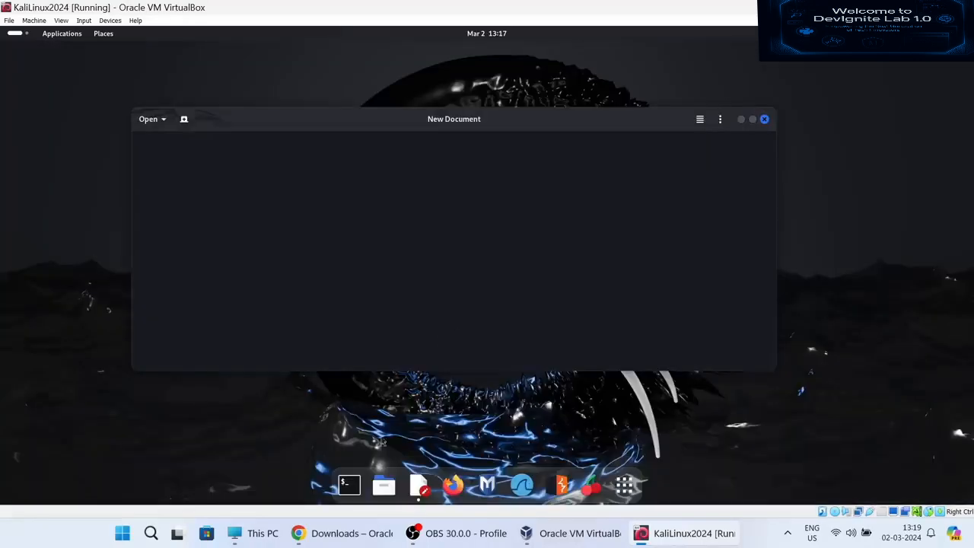
- Copy the VirtualBox downloads URL from the host Chrome address bar
click(351, 533)
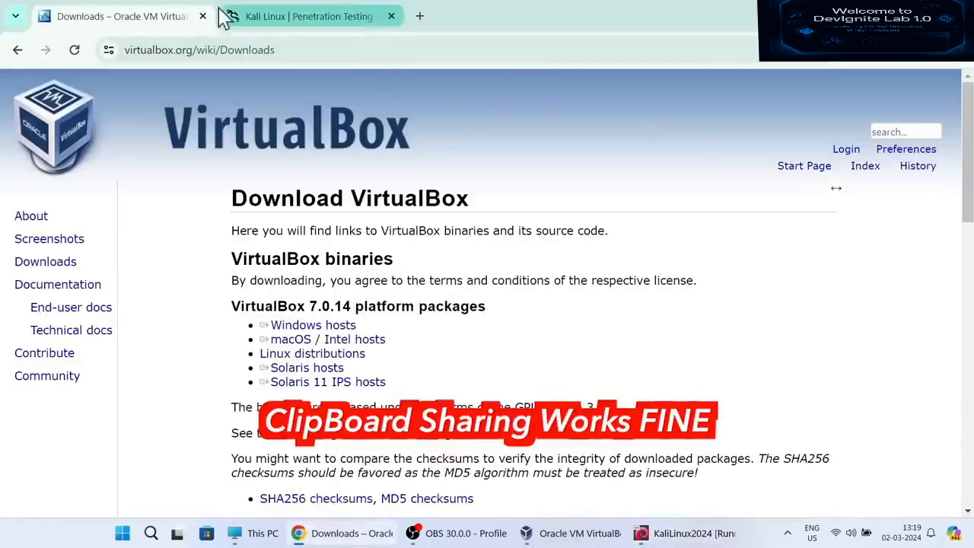
click(247, 53)
right_click(254, 63)
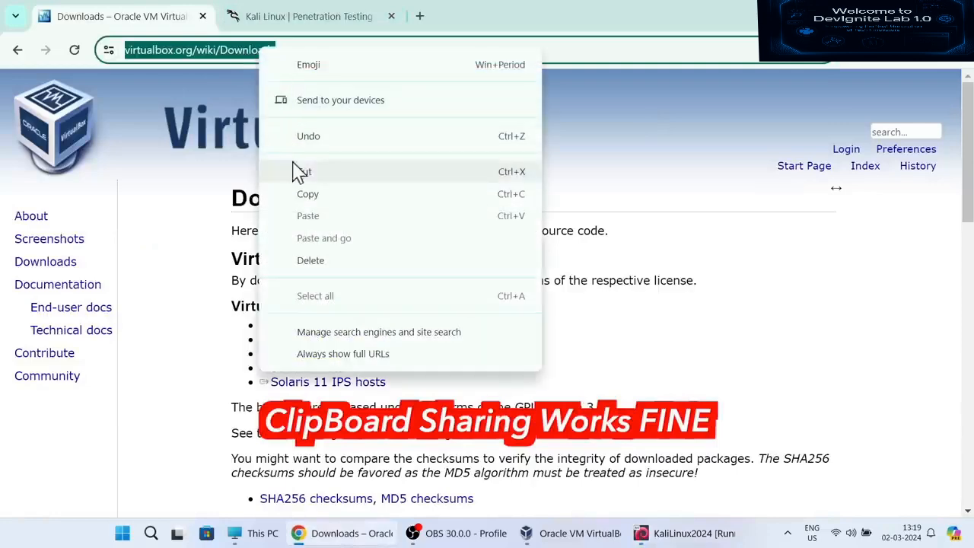
click(306, 189)
- Paste the URL into Kali's document, clear it, and paste again to verify shared clipboard
key(alt+Tab)
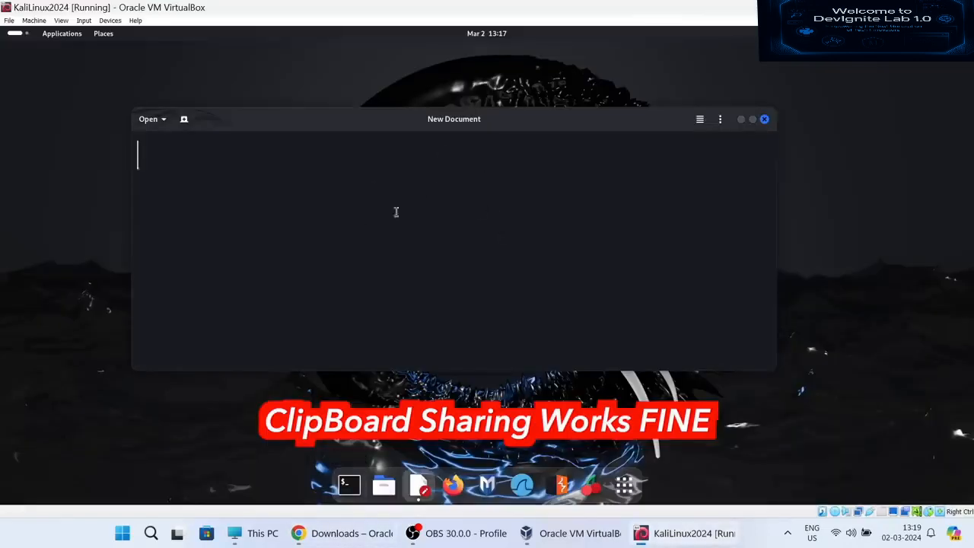
key(ctrl+v)
key(ctrl+a)
key(BackSpace)
key(ctrl+v)
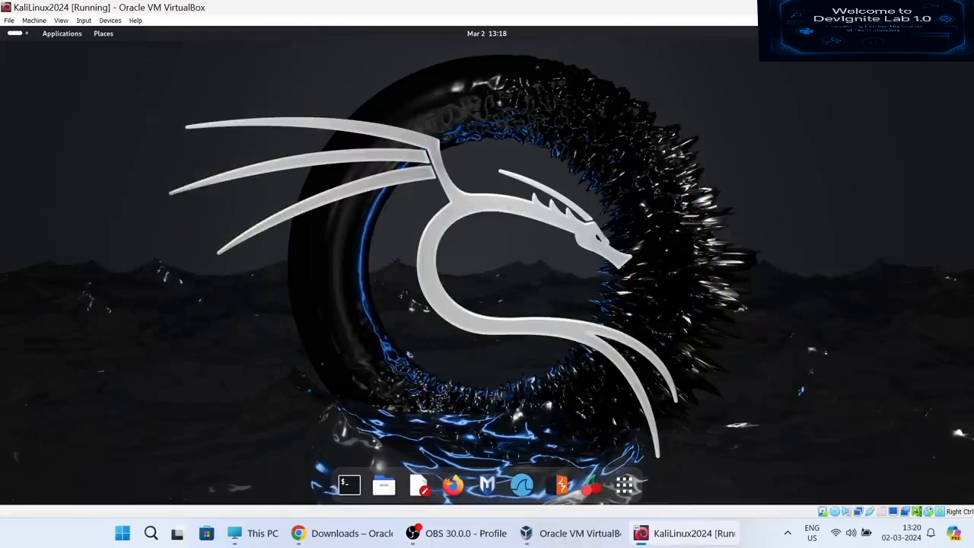
- Power off Kali from the quick settings power menu and confirm the shutdown
click(948, 34)
click(952, 70)
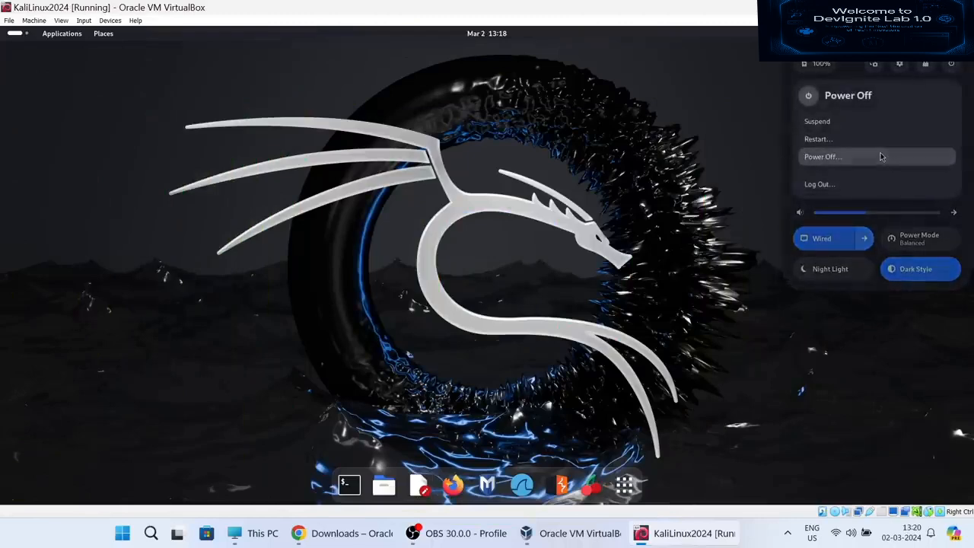
click(882, 157)
click(555, 301)
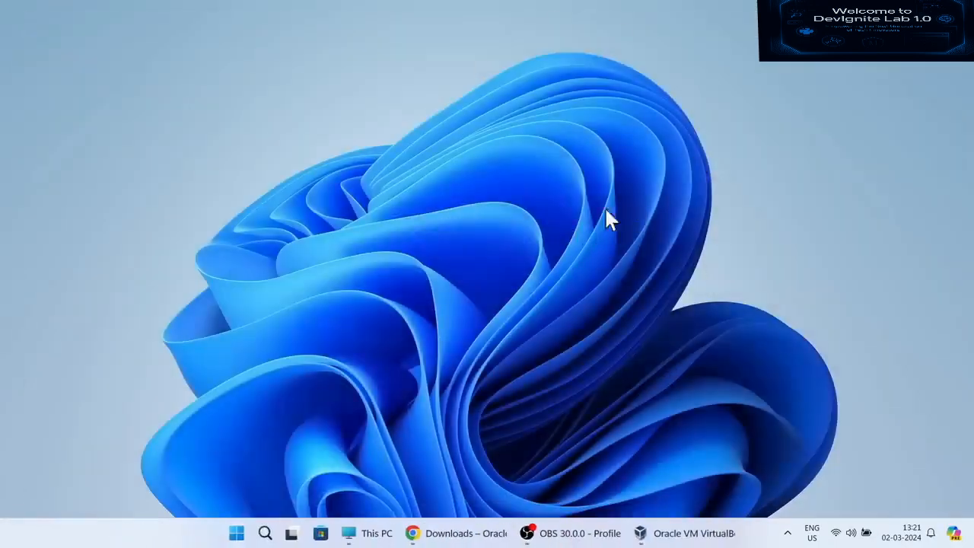
- In VirtualBox Manager, start removing KaliLinux2024, then dismiss the question so it stays
click(692, 533)
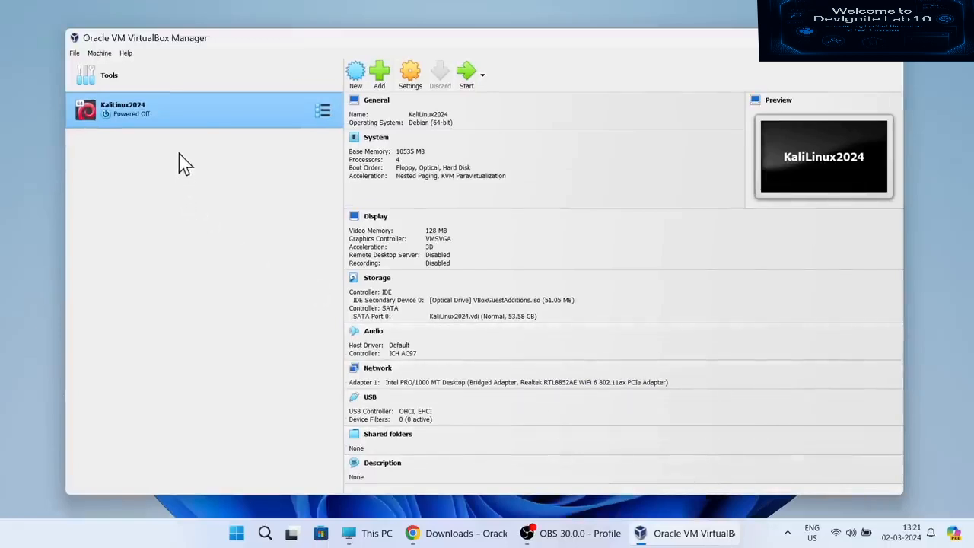
right_click(203, 115)
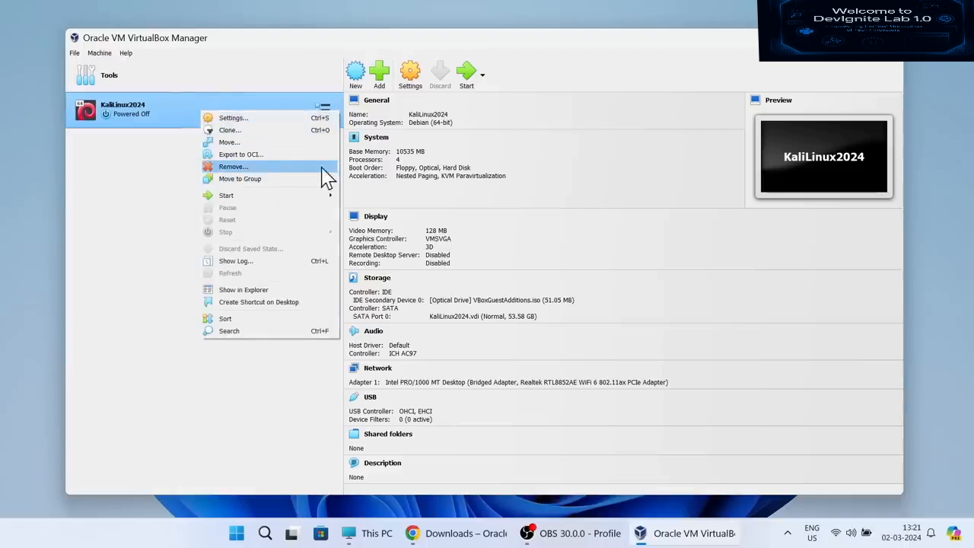
click(321, 167)
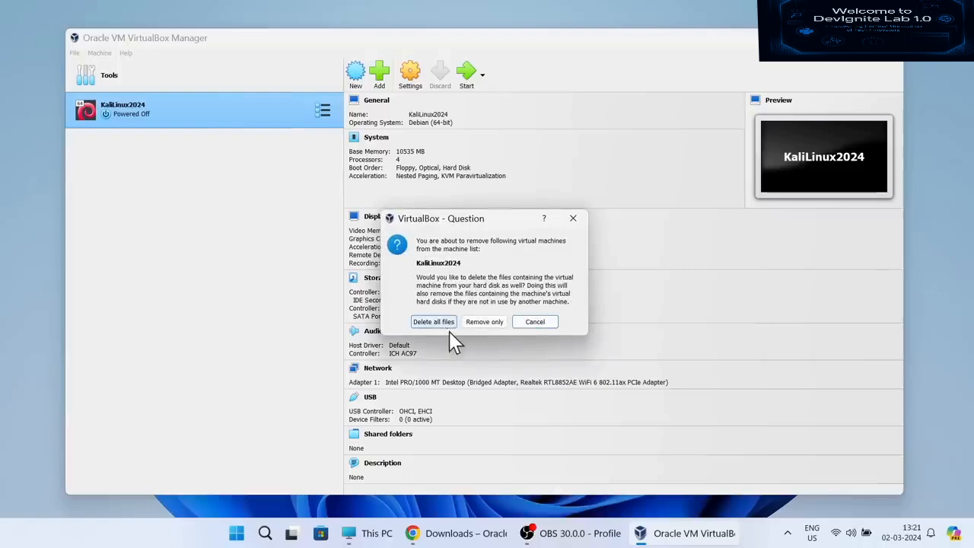
click(536, 322)
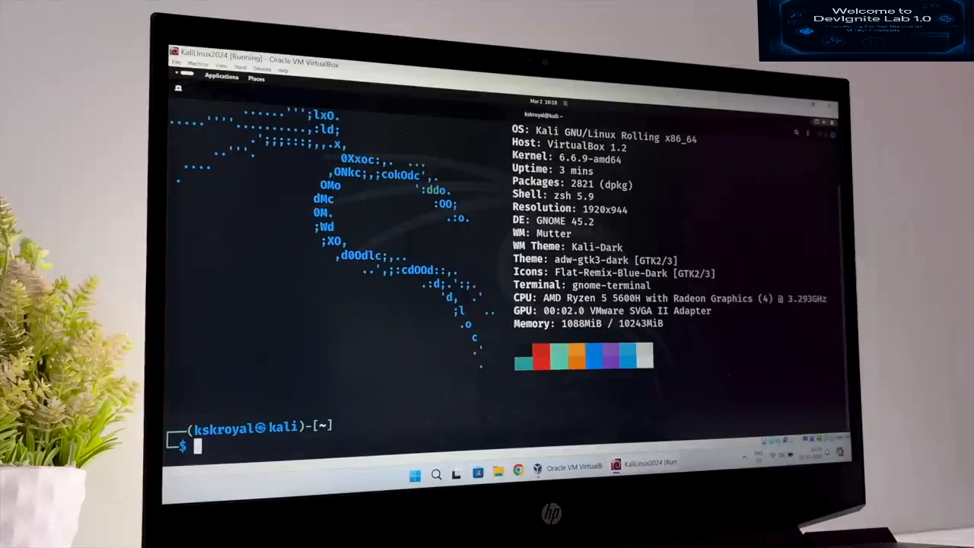
- Clear the Kali terminal and run cat /etc/os-release to show the 2024.1 release details
key(ctrl+l)
text(cat /)
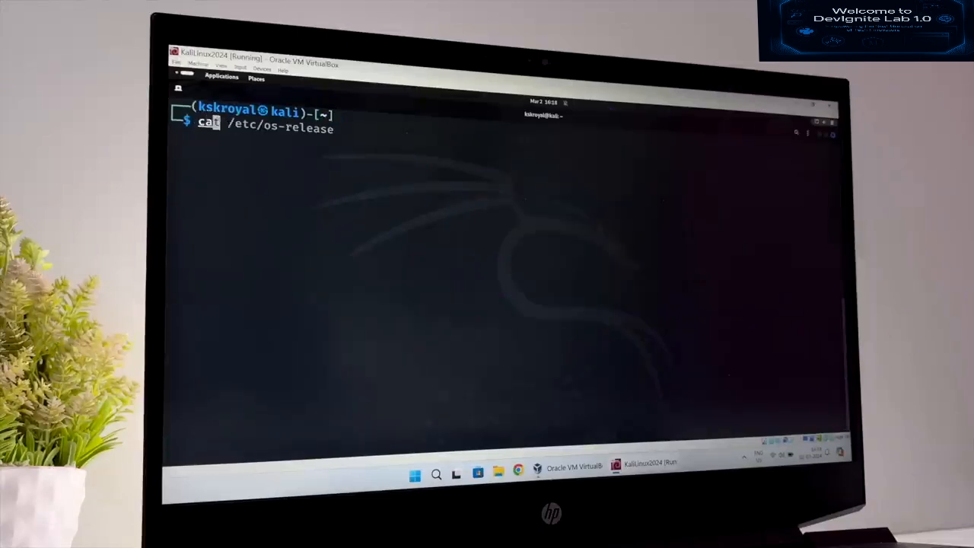
text(etc/o)
key(Right)
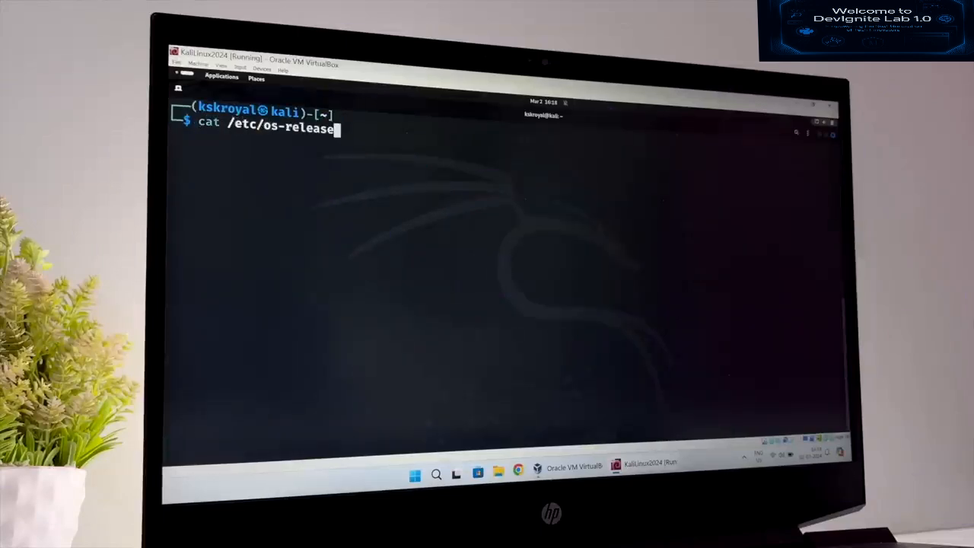
key(Return)
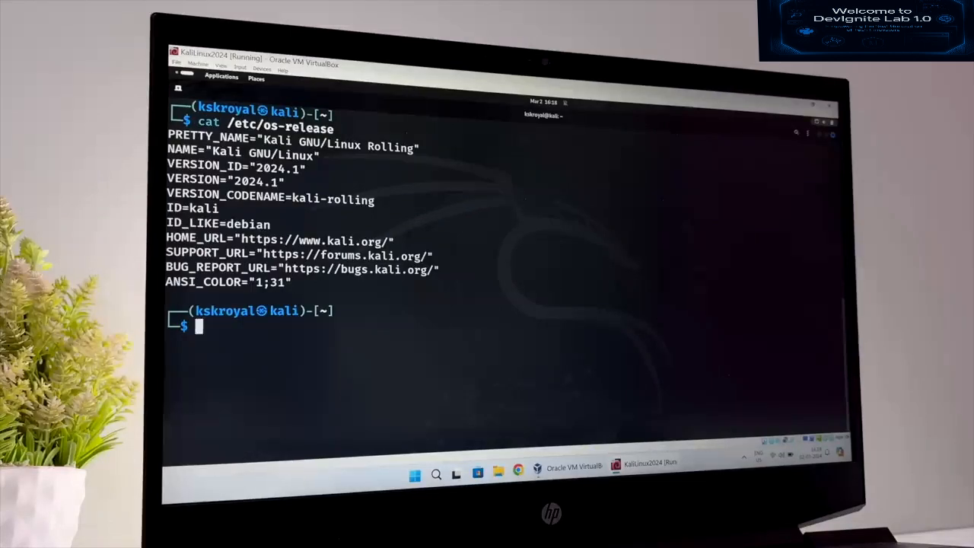